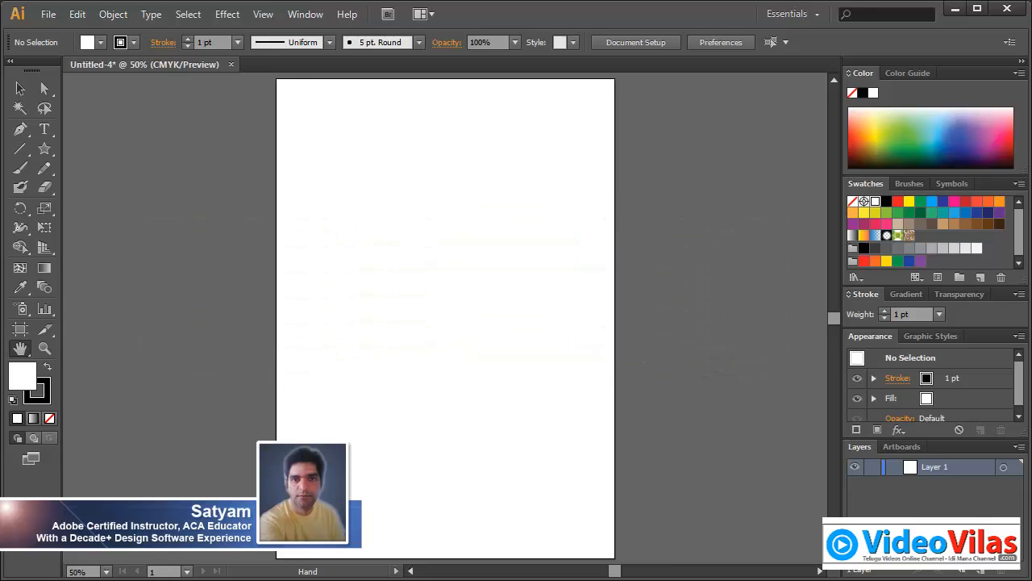
- Create an ellipse 1 in wide and 1 in high on the artboard and delete it again
left_click_drag(45, 148, 90, 189)
left_click(400, 231)
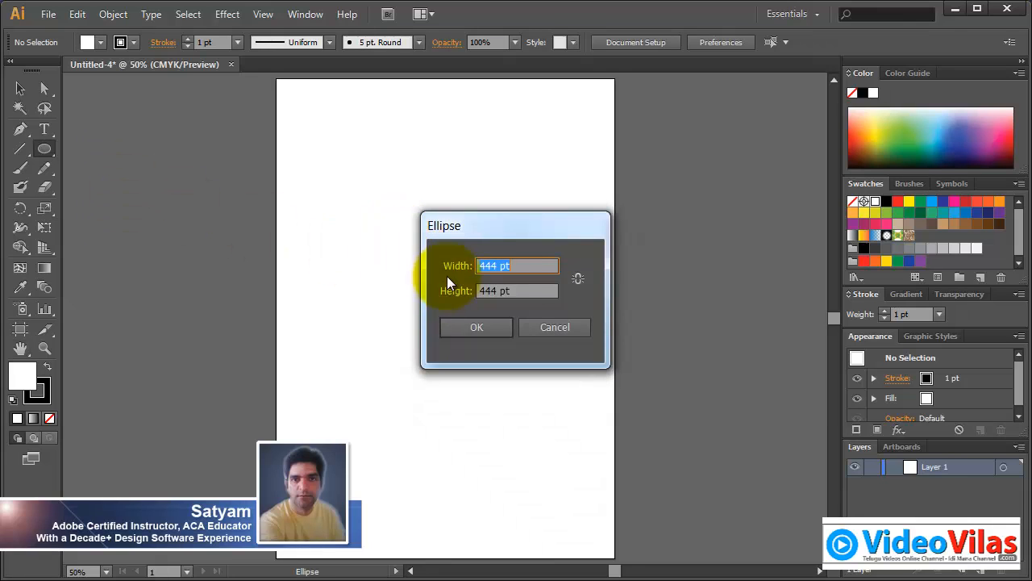
type("1")
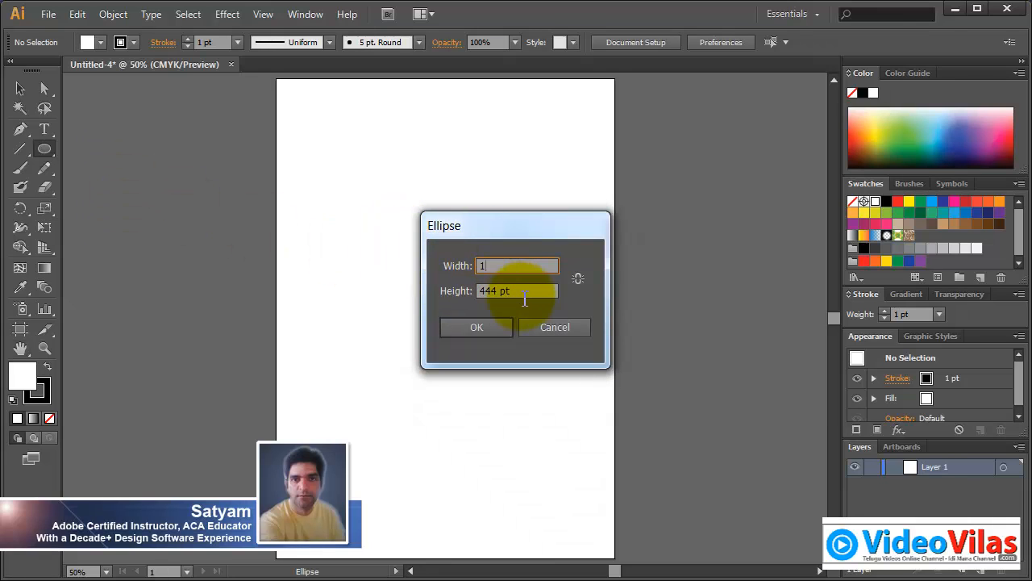
type(" in")
key("Tab")
type("1")
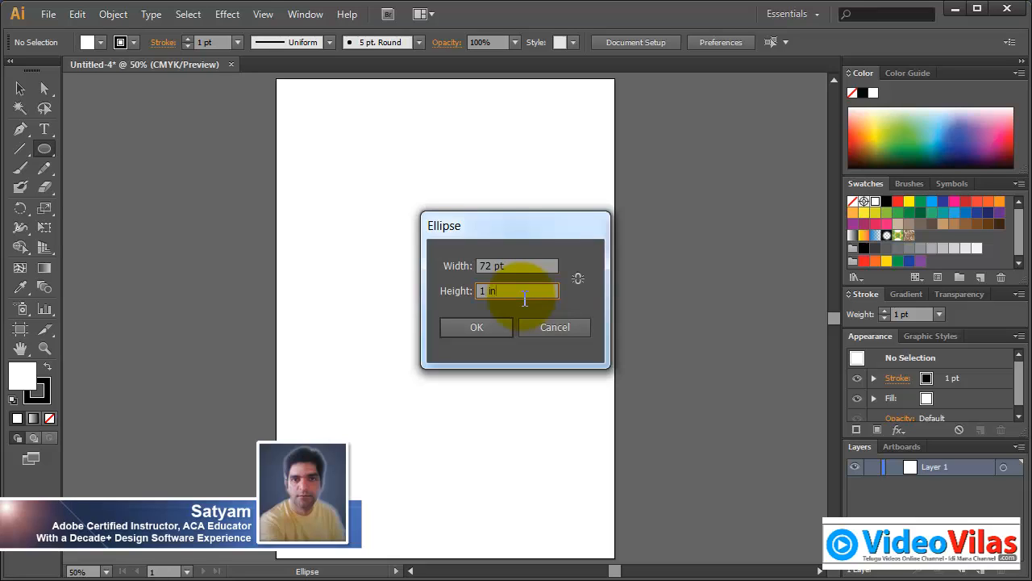
left_click(493, 327)
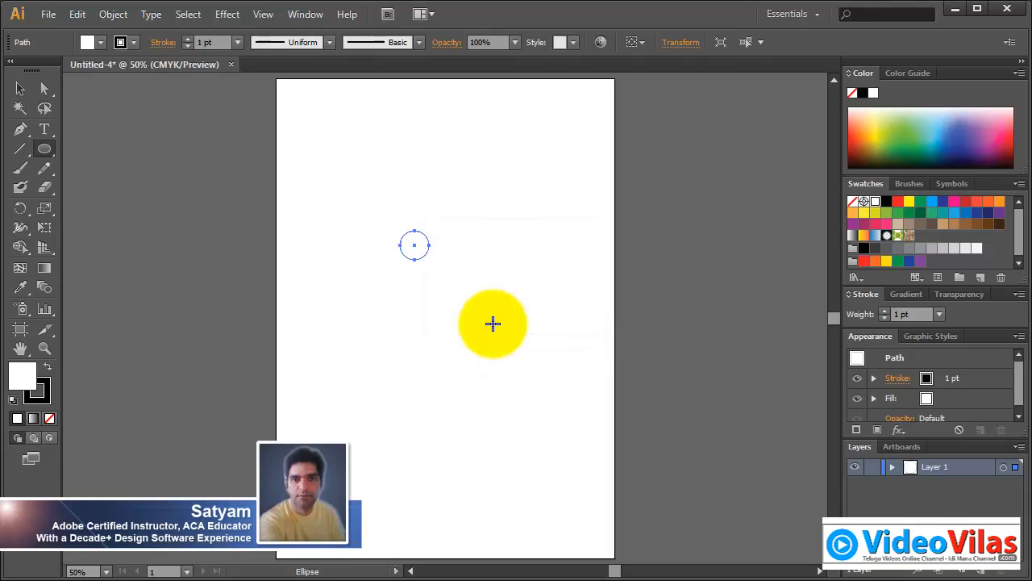
key("Delete")
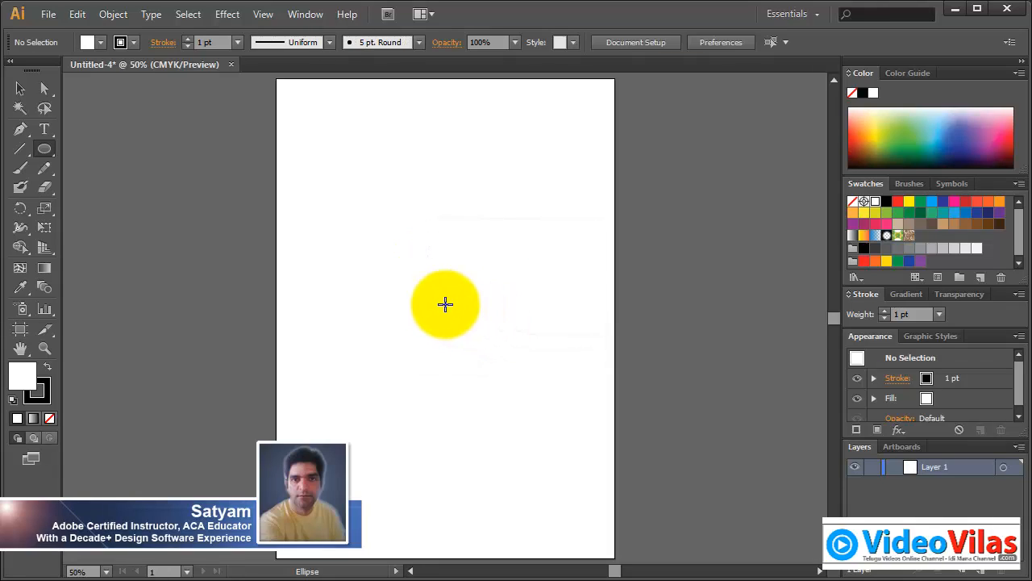
- Show the rulers along the edges of the document
left_click(20, 89)
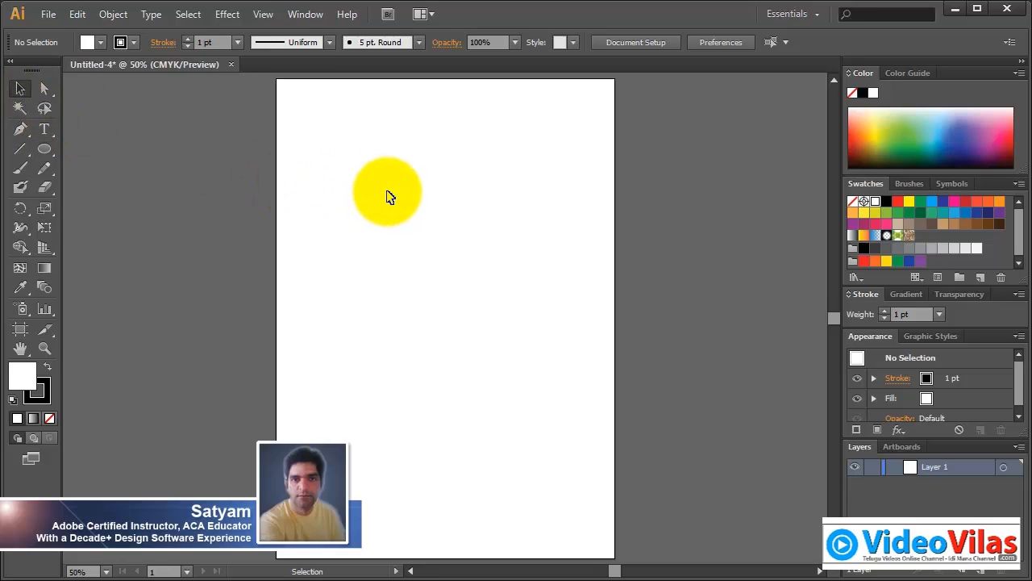
key("a")
key("ctrl+r")
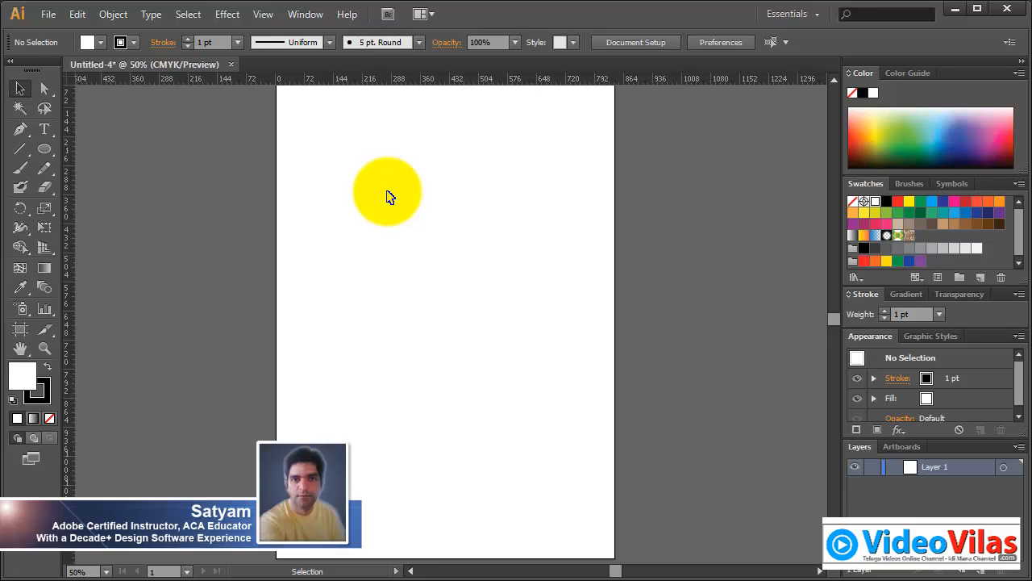
- Examine the measurement units offered for the horizontal and vertical rulers
right_click(394, 79)
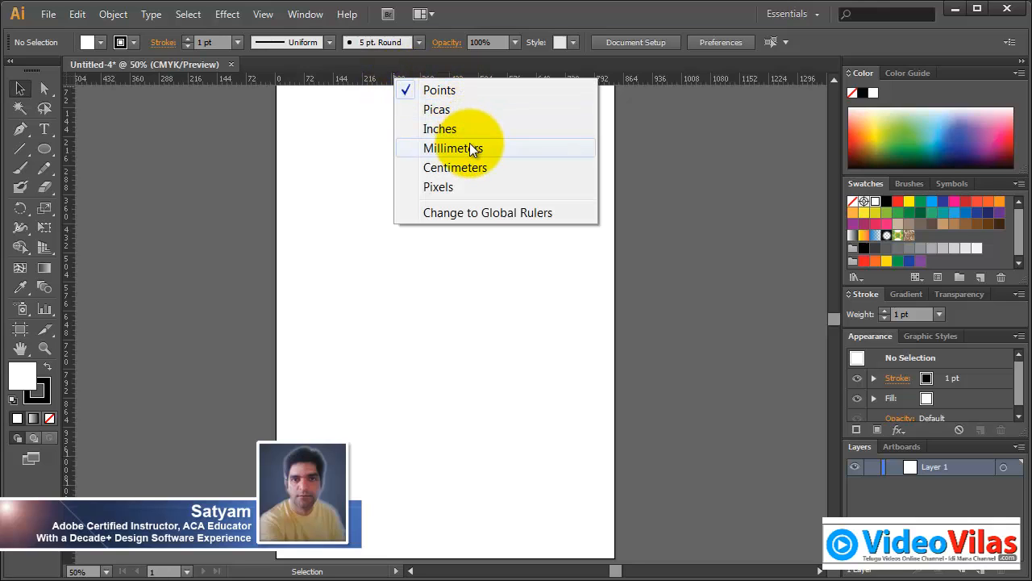
left_click(306, 184)
right_click(70, 164)
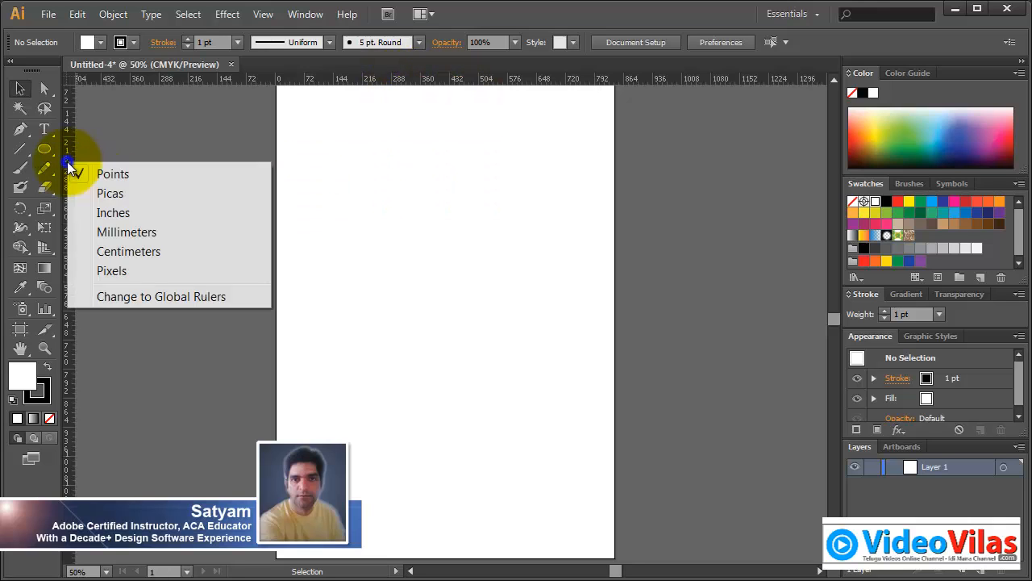
left_click(193, 122)
- Examine the measurement units available in Document Setup without changing any setting
left_click(49, 13)
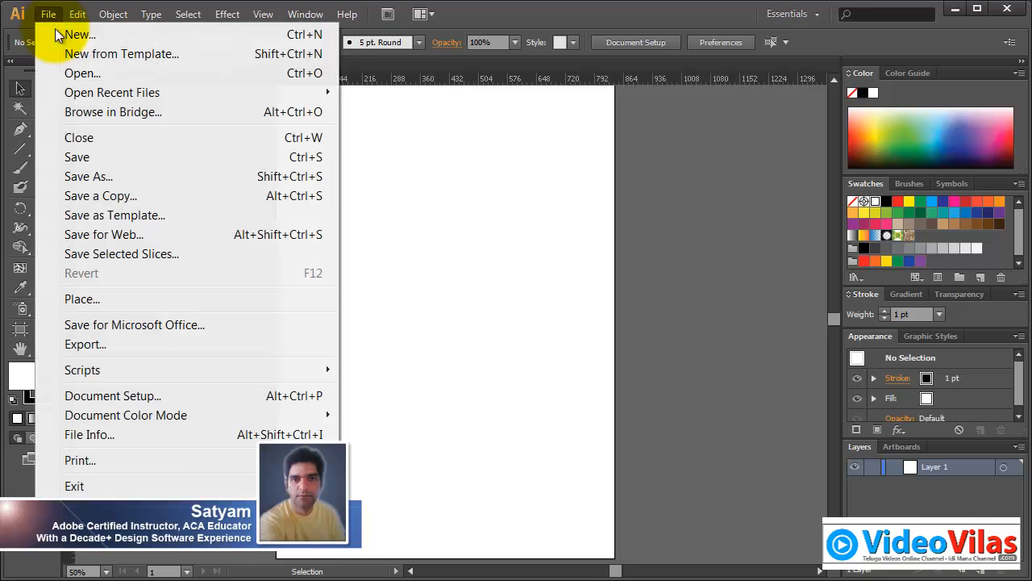
left_click(142, 396)
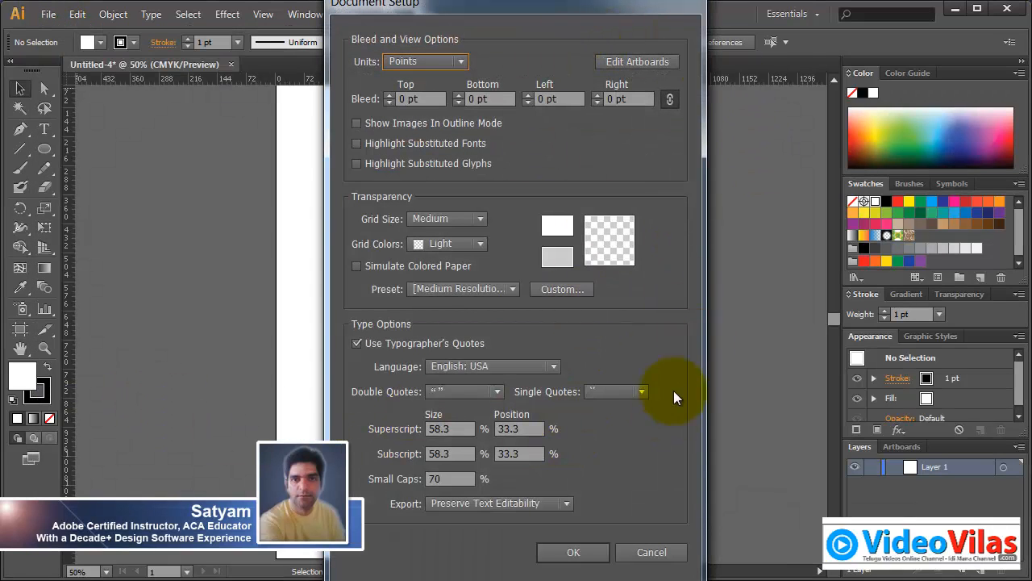
left_click(461, 63)
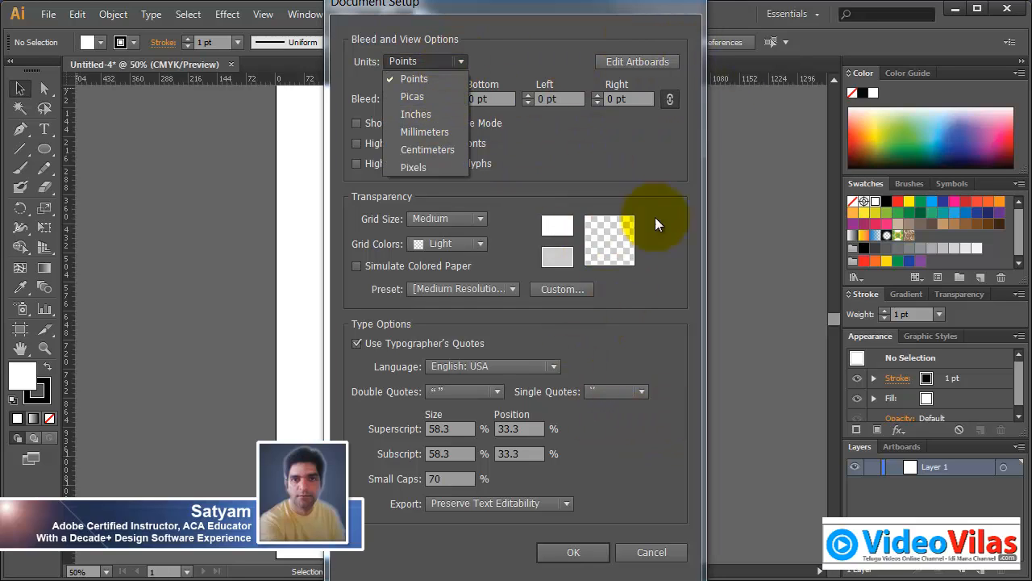
left_click(687, 294)
left_click(666, 552)
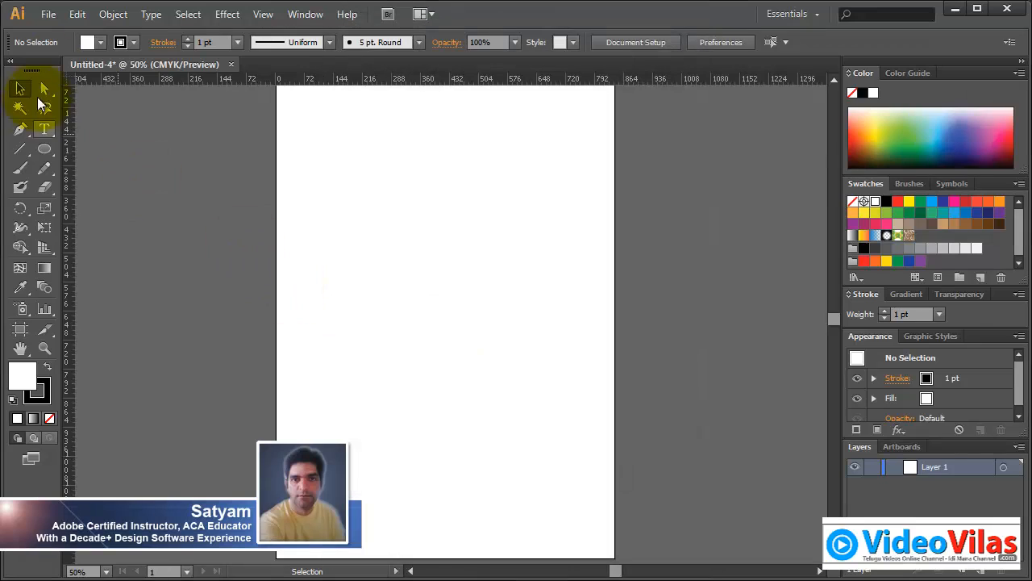
left_click(48, 17)
left_click(141, 396)
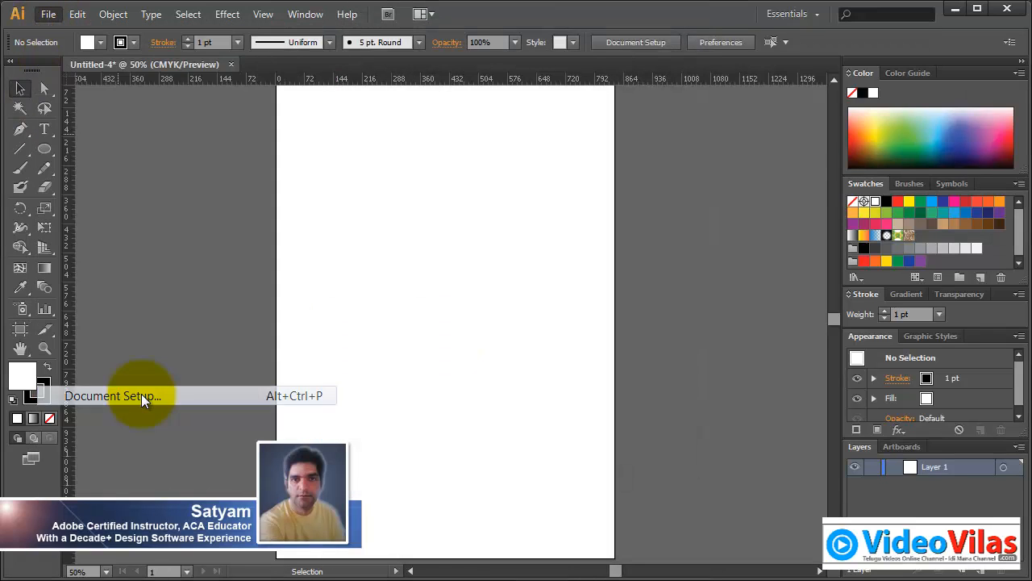
left_click(441, 65)
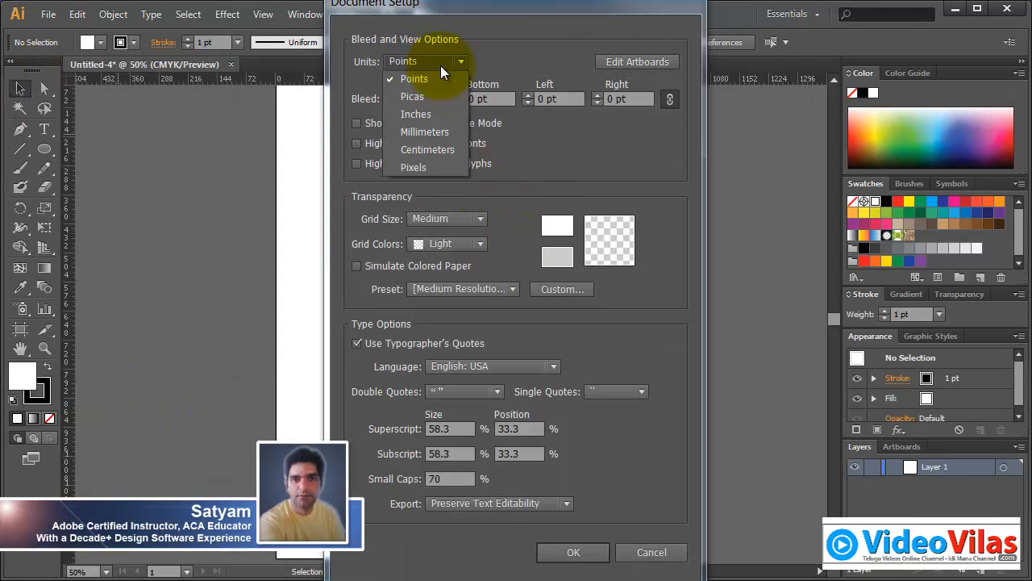
left_click(535, 71)
left_click(655, 553)
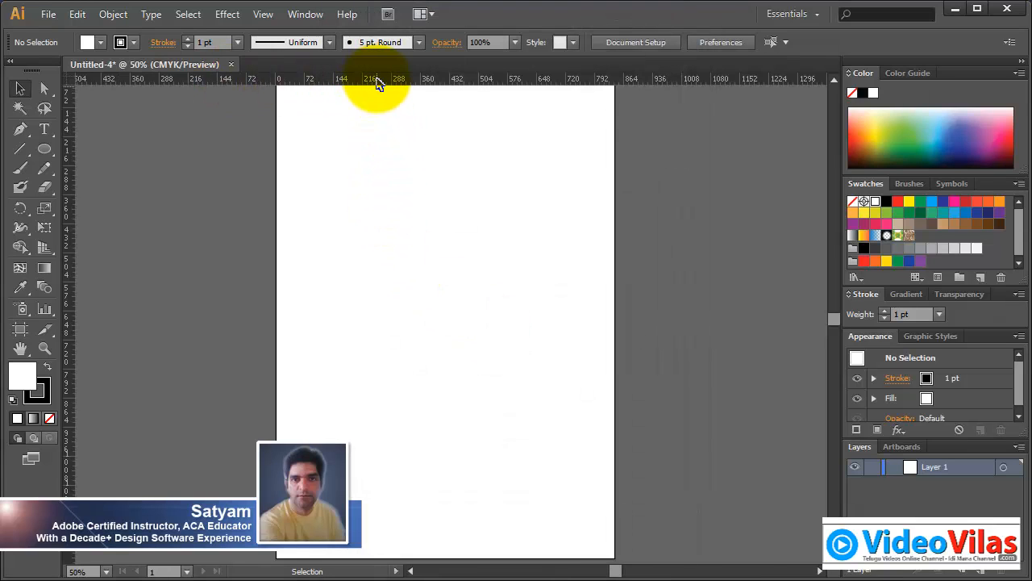
- Review the ruler display commands and set the ruler units to inches
left_click(266, 15)
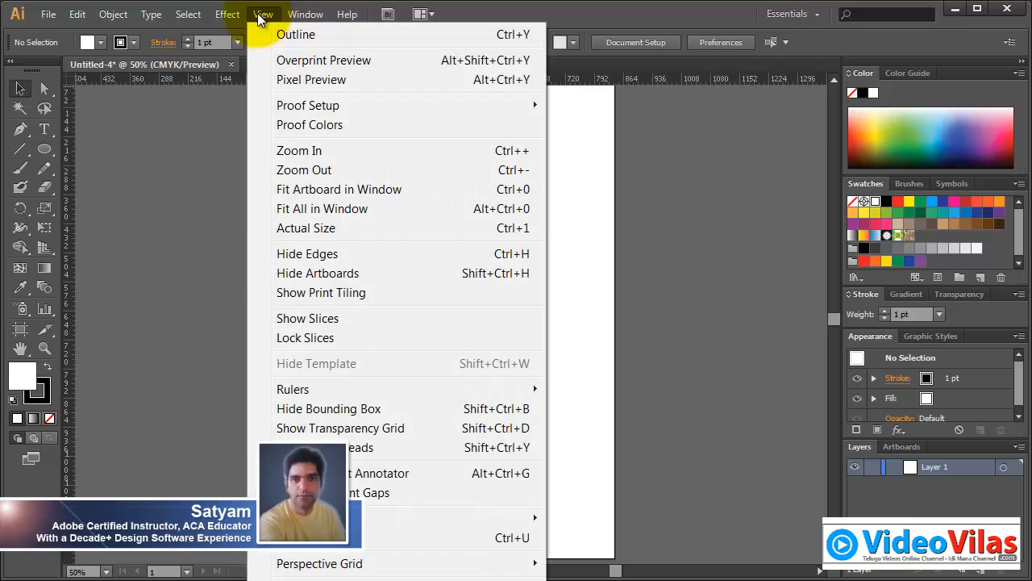
mouse_move(326, 388)
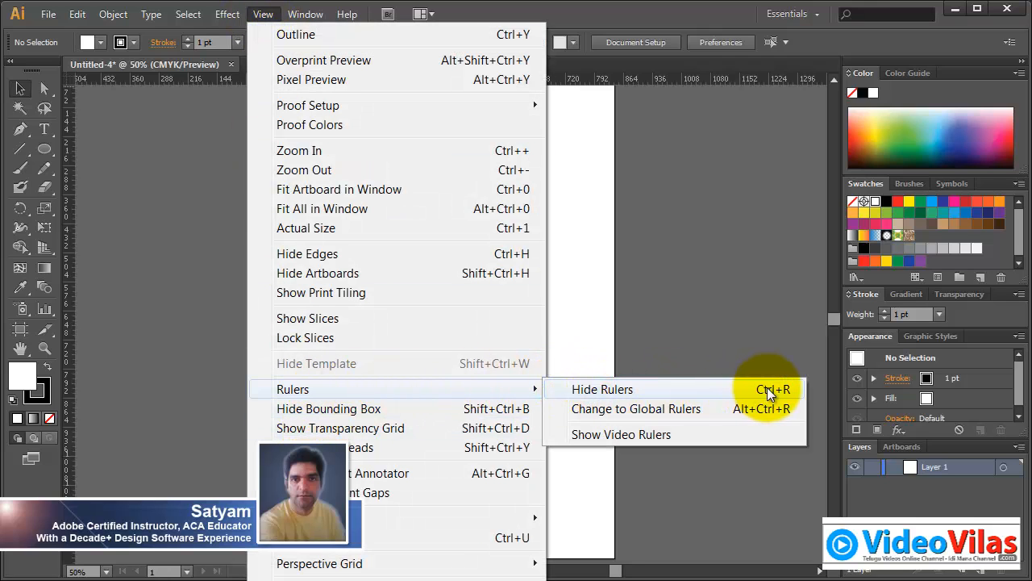
left_click(697, 305)
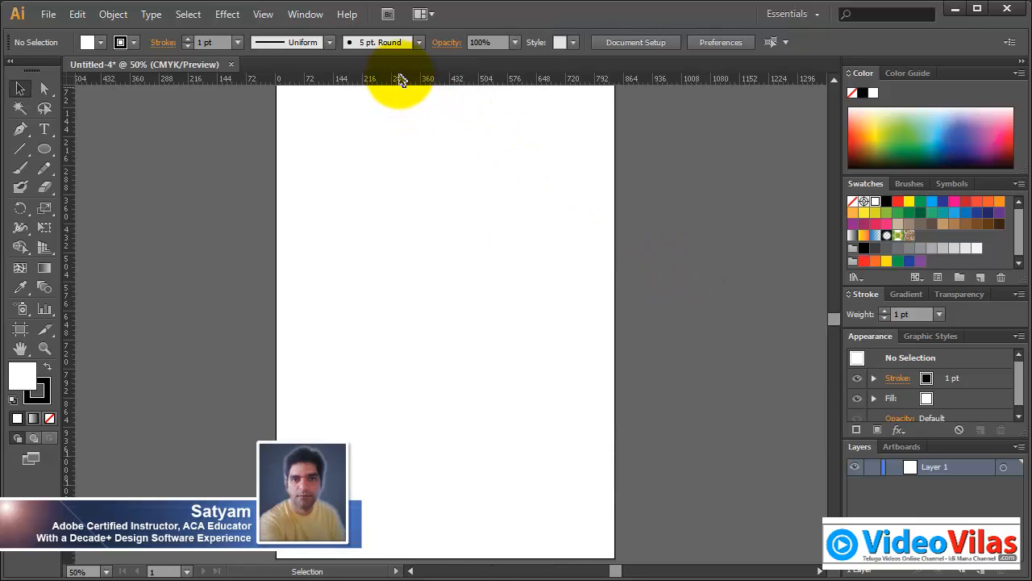
right_click(400, 80)
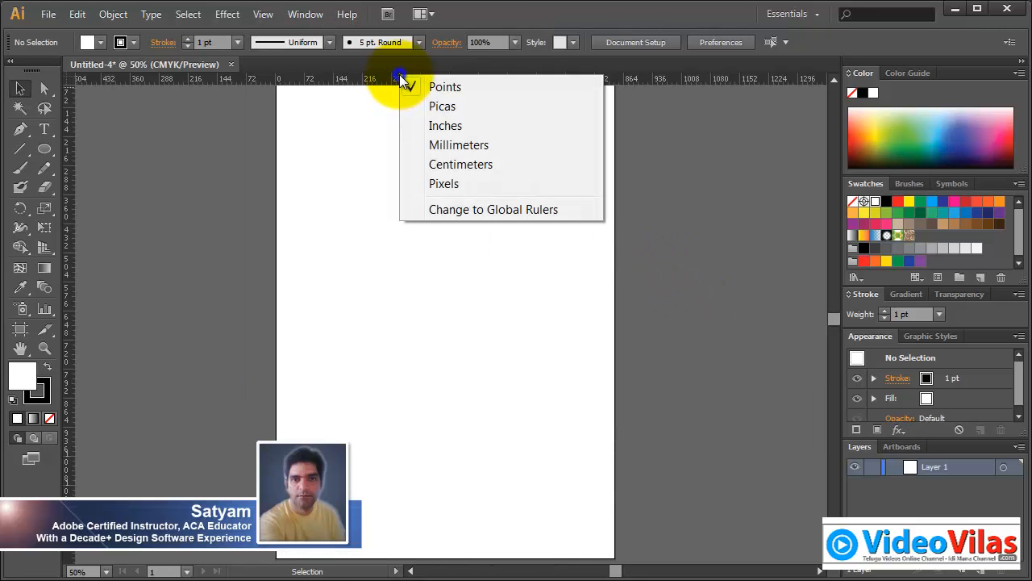
left_click(453, 126)
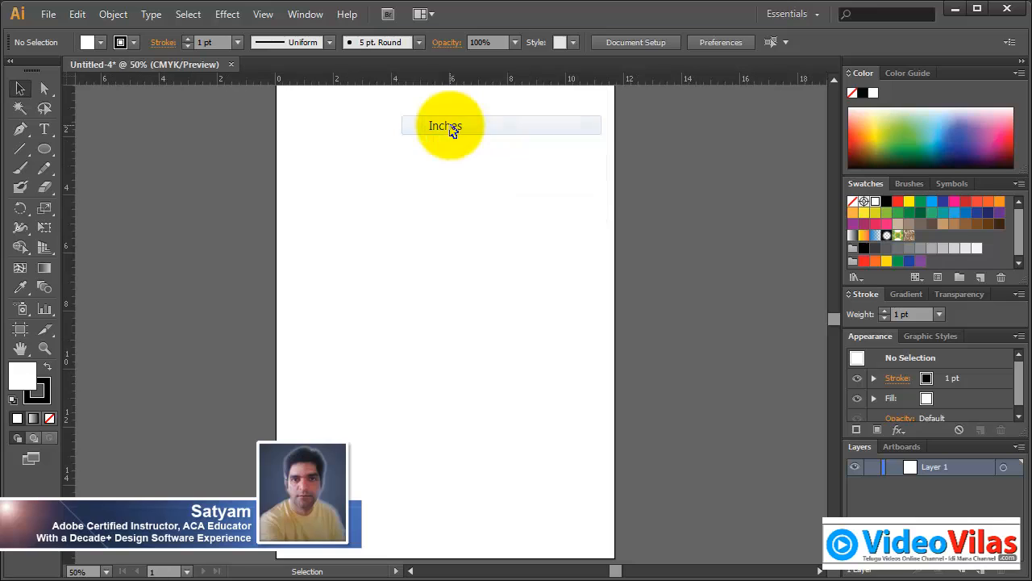
- Enter a width of 72 pt for a new ellipse to try the unit conversion, and cancel without drawing it
left_click(44, 148)
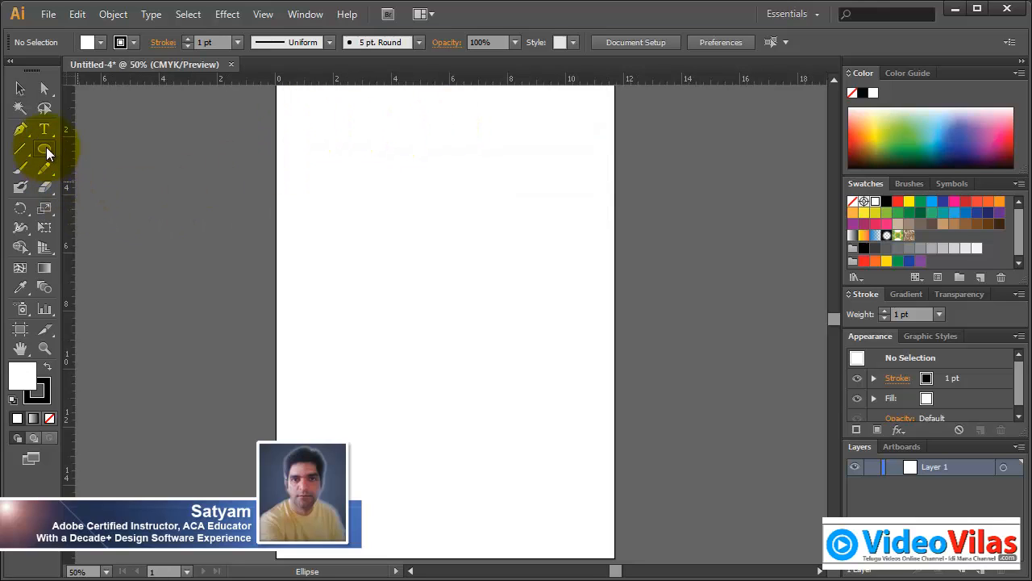
left_click(401, 263)
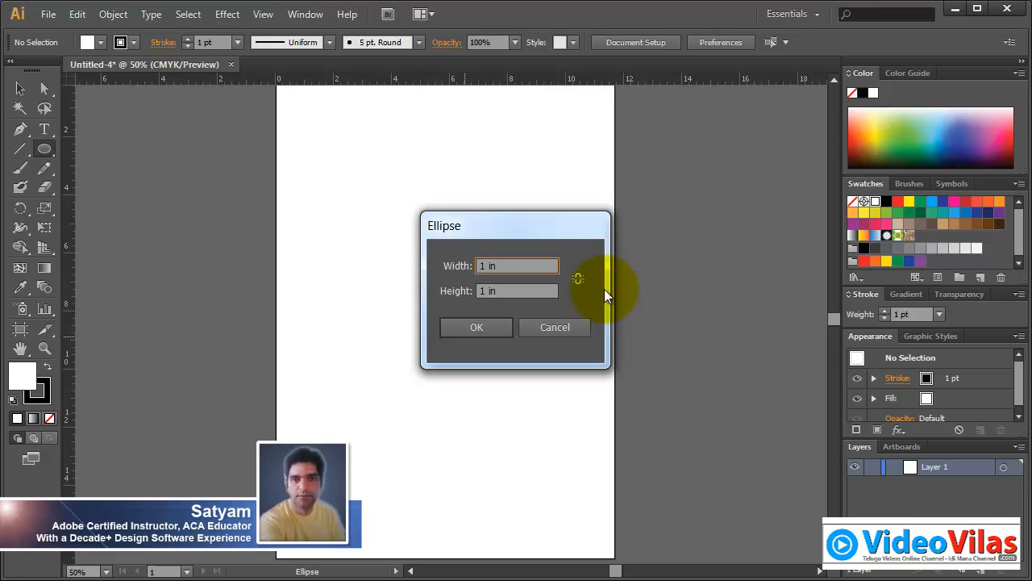
left_click_drag(519, 265, 402, 266)
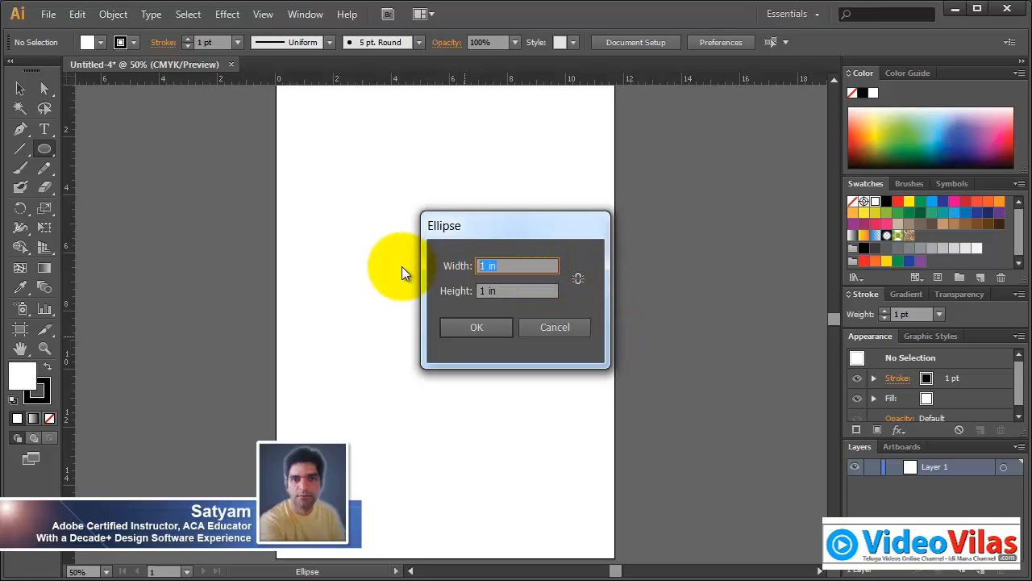
type("72 pt")
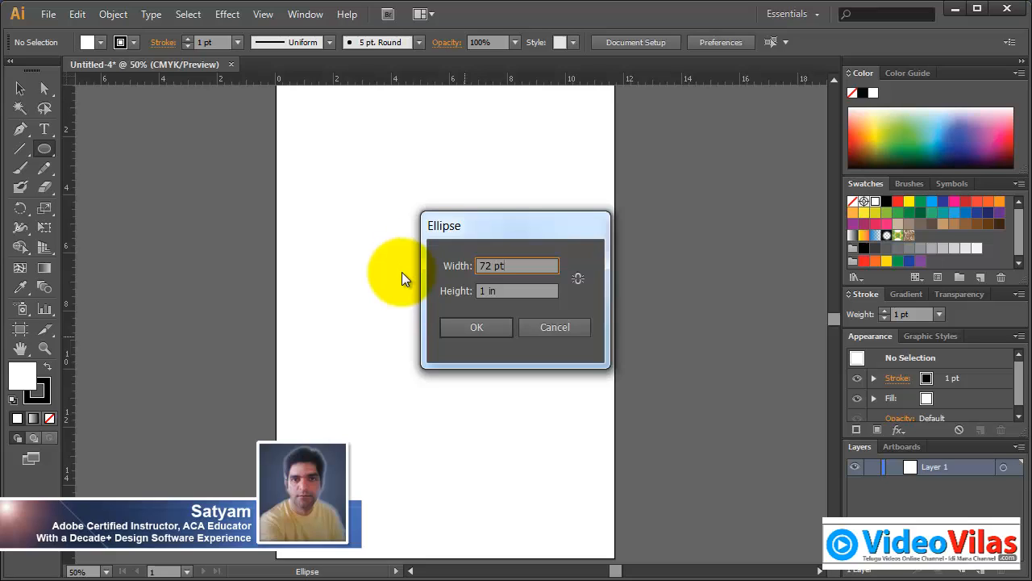
left_click(533, 289)
left_click(545, 330)
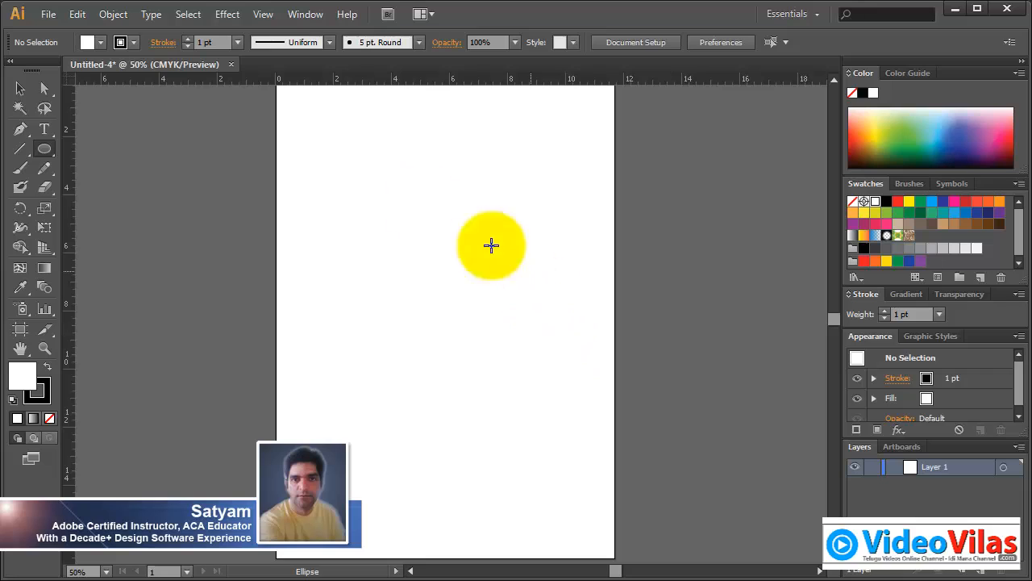
- Try a width of 500 for a new ellipse without typing a unit, and cancel the ellipse
left_click(376, 233)
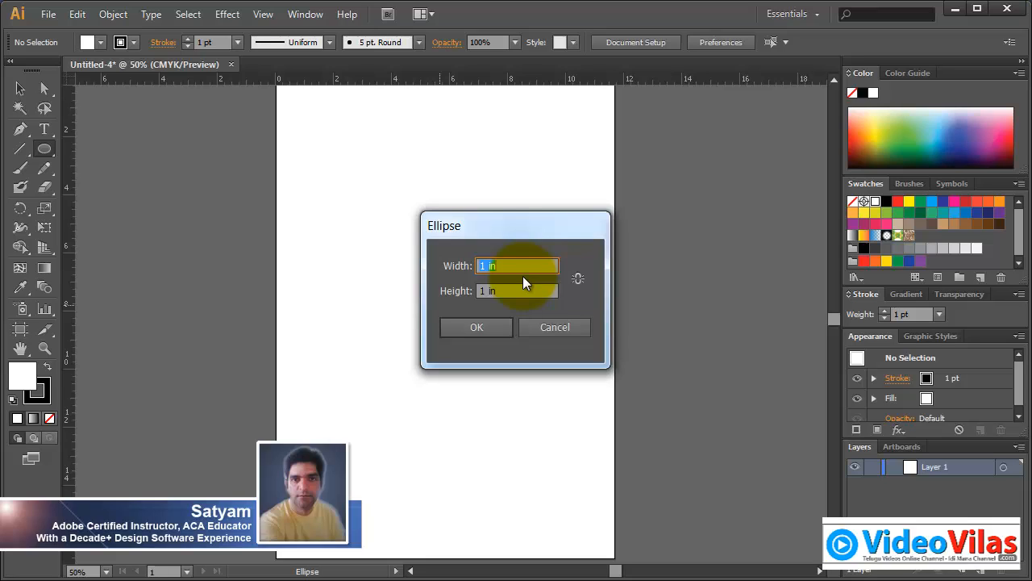
type("500")
key("Tab")
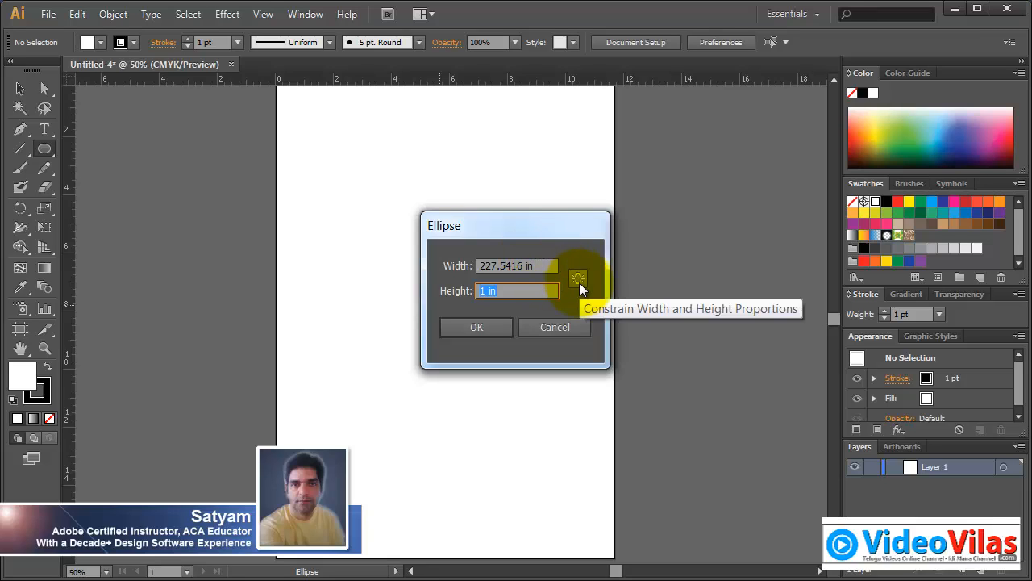
left_click(572, 326)
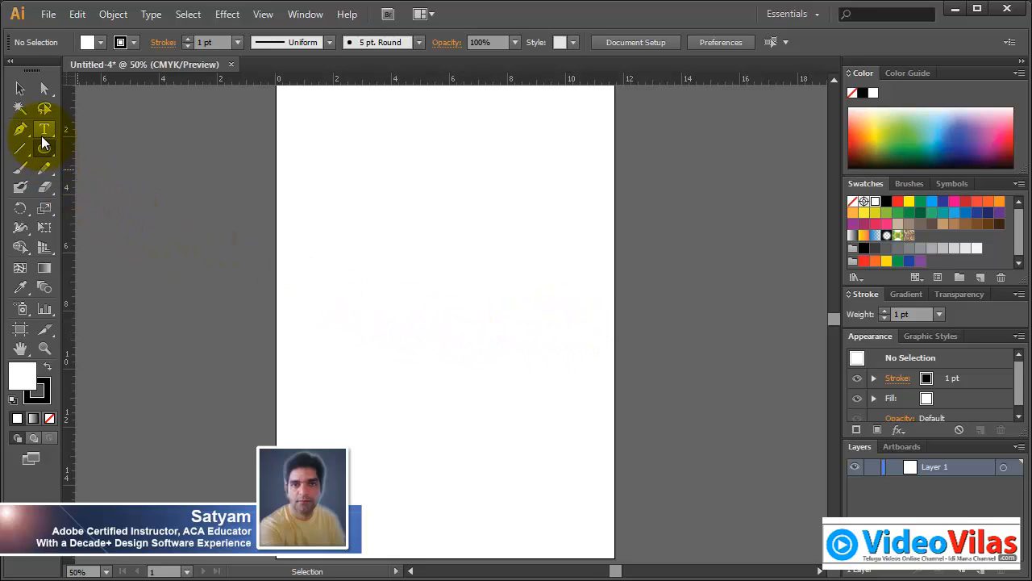
- Set the document's measurement units to Points in Document Setup
left_click(46, 15)
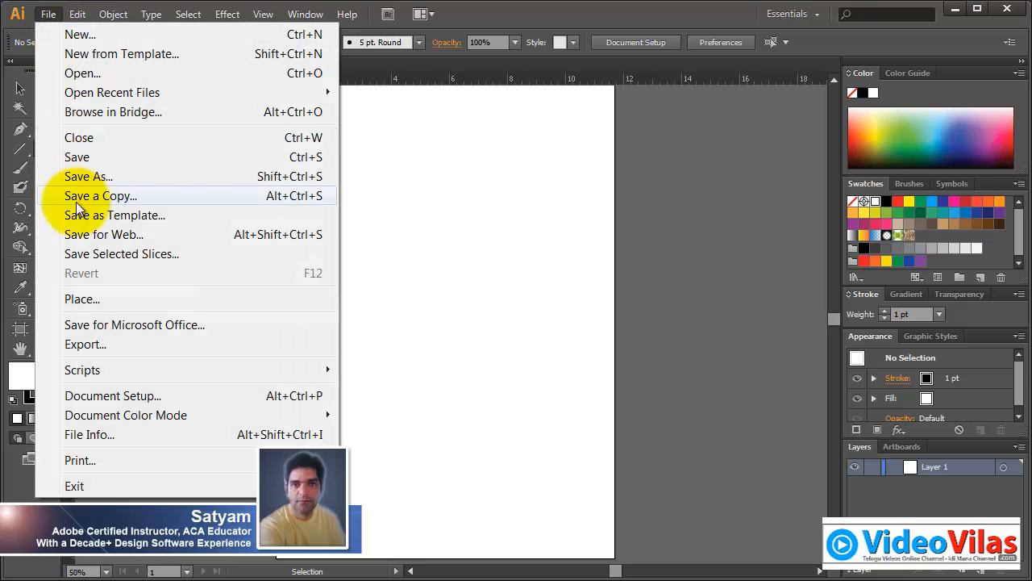
left_click(120, 397)
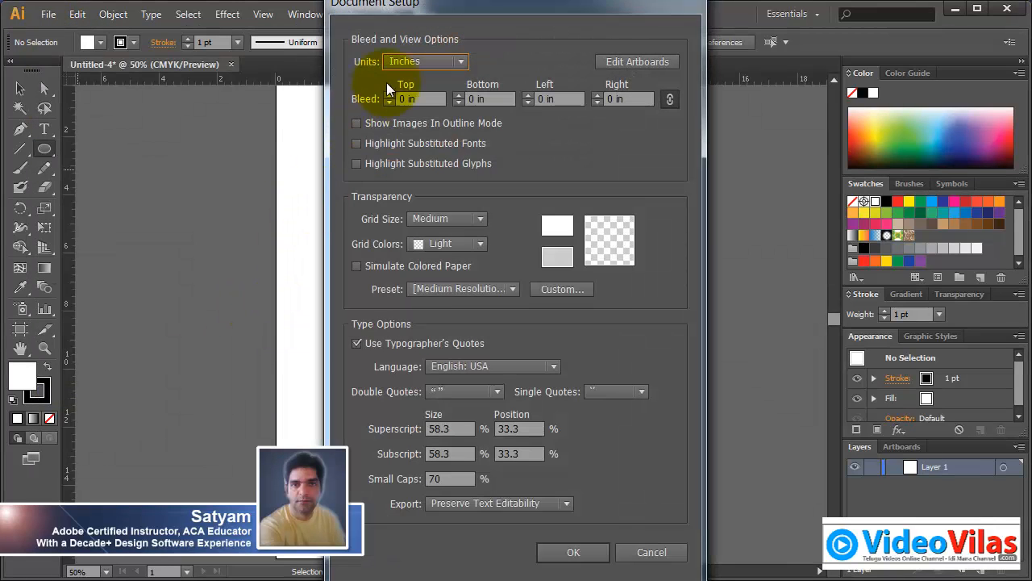
left_click(405, 61)
left_click(418, 76)
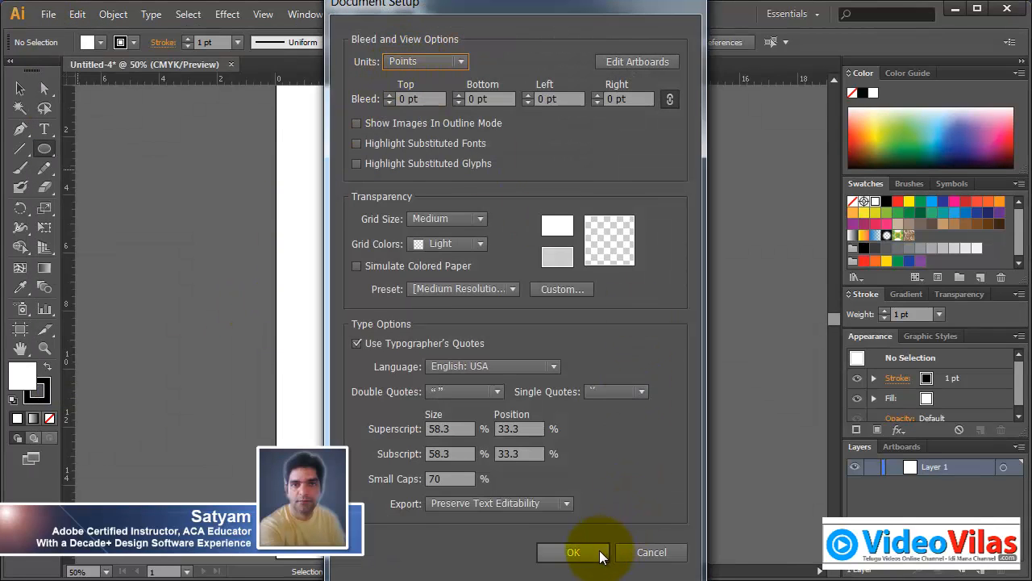
left_click(574, 552)
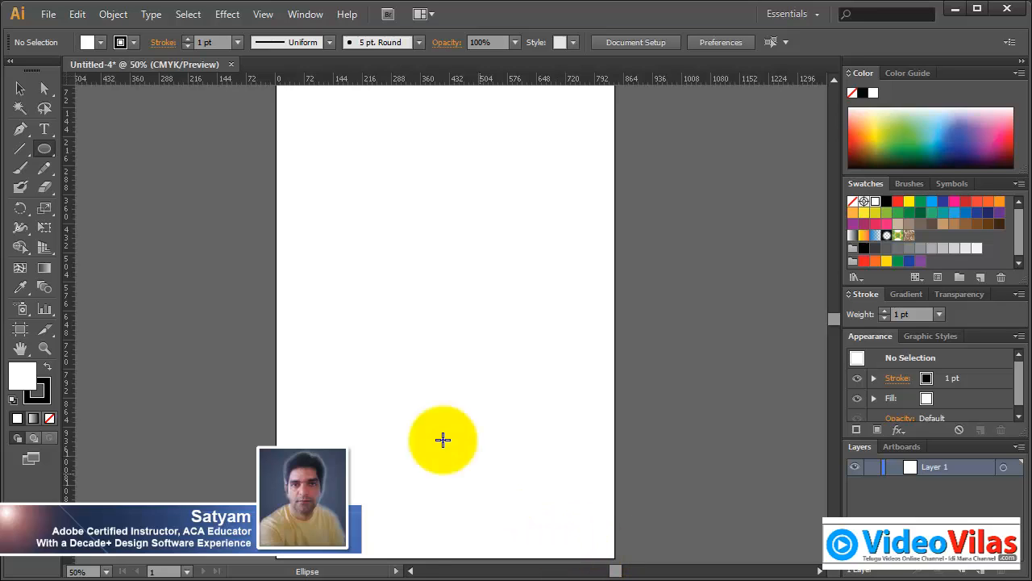
- Draw a slightly rotated hexagon freehand in the upper right area of the artboard with the Polygon tool
left_click(43, 152)
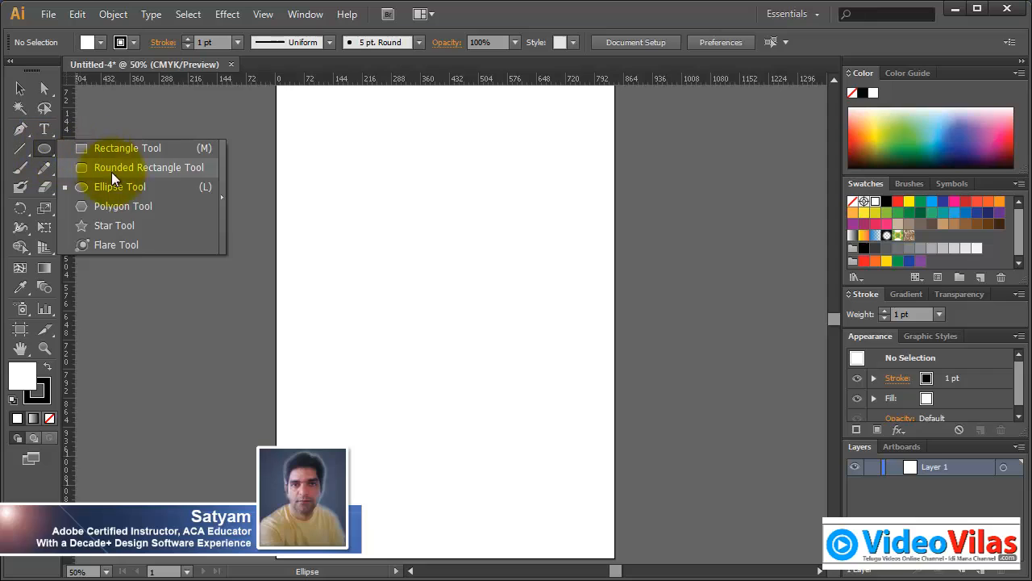
left_click(123, 207)
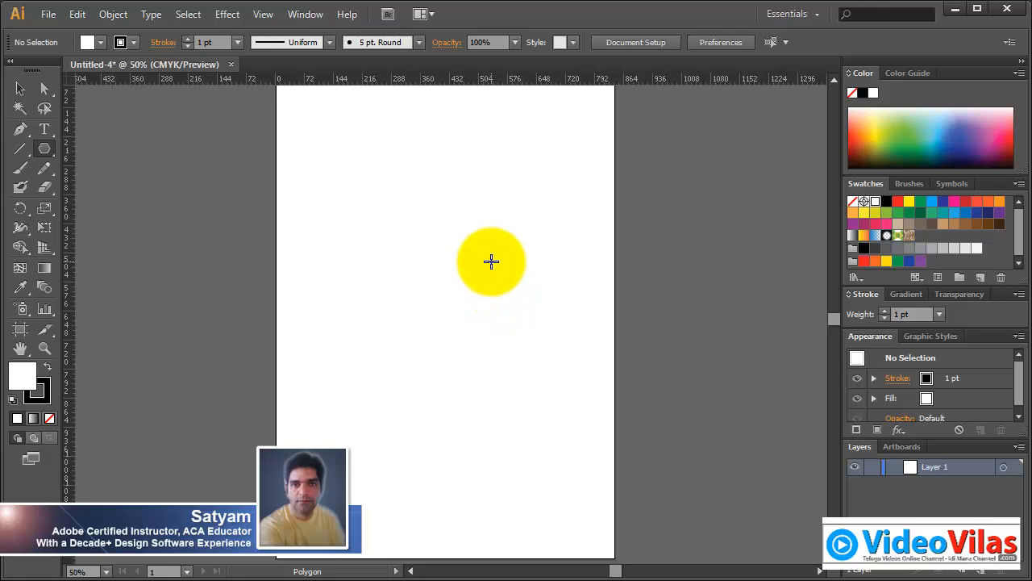
mouse_move(491, 262)
left_mouse_down()
mouse_move(545, 347)
mouse_move(563, 349)
mouse_move(516, 355)
mouse_move(557, 346)
mouse_move(559, 334)
mouse_move(505, 337)
mouse_move(558, 326)
mouse_move(541, 336)
mouse_move(563, 358)
mouse_move(509, 350)
mouse_move(512, 304)
left_mouse_up()
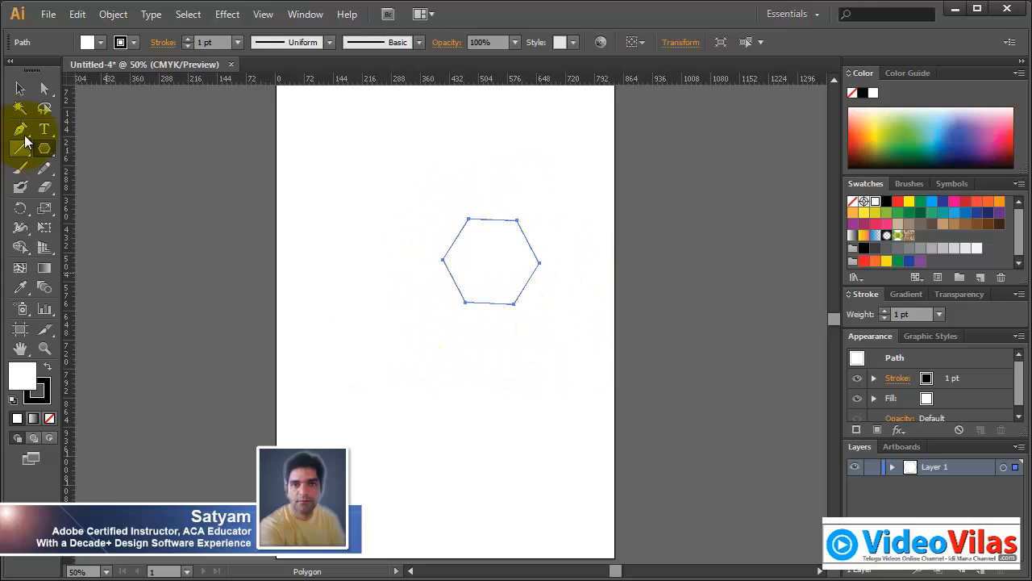
- Draw an upright five-pointed star with an outer radius of about 188 pt, below and left of the hexagon
left_click(43, 150)
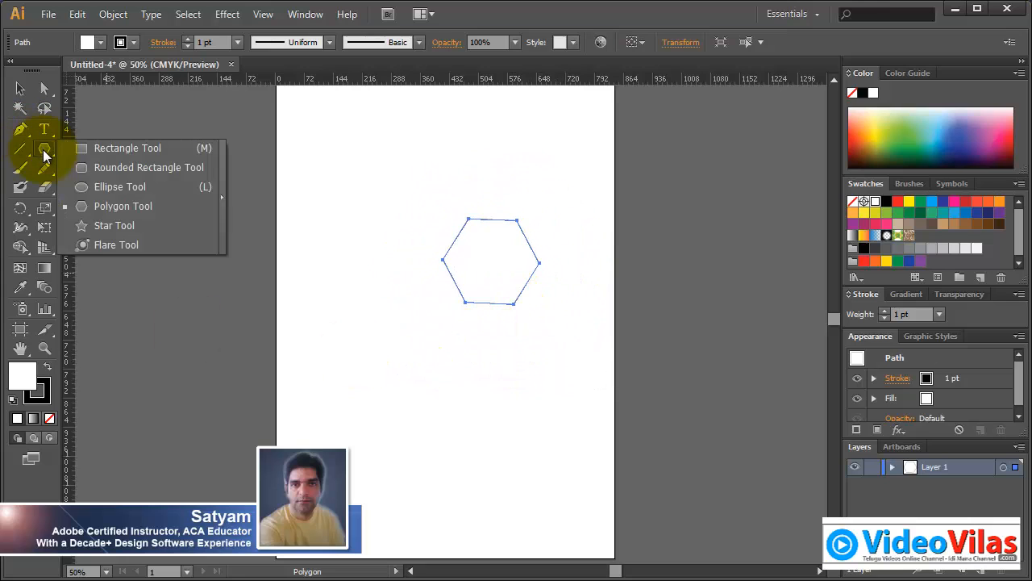
left_click(100, 225)
mouse_move(371, 354)
left_mouse_down()
mouse_move(396, 369)
mouse_move(422, 415)
mouse_move(451, 396)
mouse_move(398, 427)
mouse_move(433, 424)
mouse_move(459, 401)
mouse_move(428, 412)
mouse_move(470, 403)
mouse_move(434, 429)
mouse_move(444, 460)
mouse_move(480, 440)
mouse_move(428, 412)
mouse_move(491, 392)
mouse_move(468, 445)
mouse_move(383, 438)
mouse_move(463, 382)
mouse_move(435, 350)
mouse_move(444, 410)
mouse_move(398, 420)
mouse_move(414, 427)
mouse_move(401, 433)
mouse_move(456, 445)
mouse_move(413, 419)
mouse_move(406, 398)
mouse_move(434, 439)
mouse_move(417, 408)
mouse_move(433, 418)
left_mouse_up()
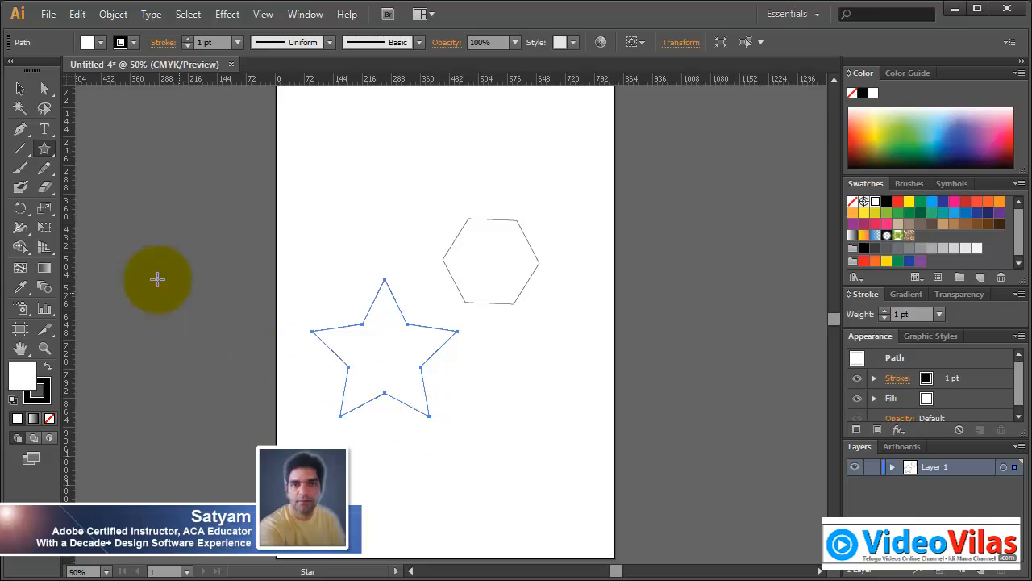
- Draw a second, upright hexagon with a radius of about 120 pt above the star
left_click(49, 148)
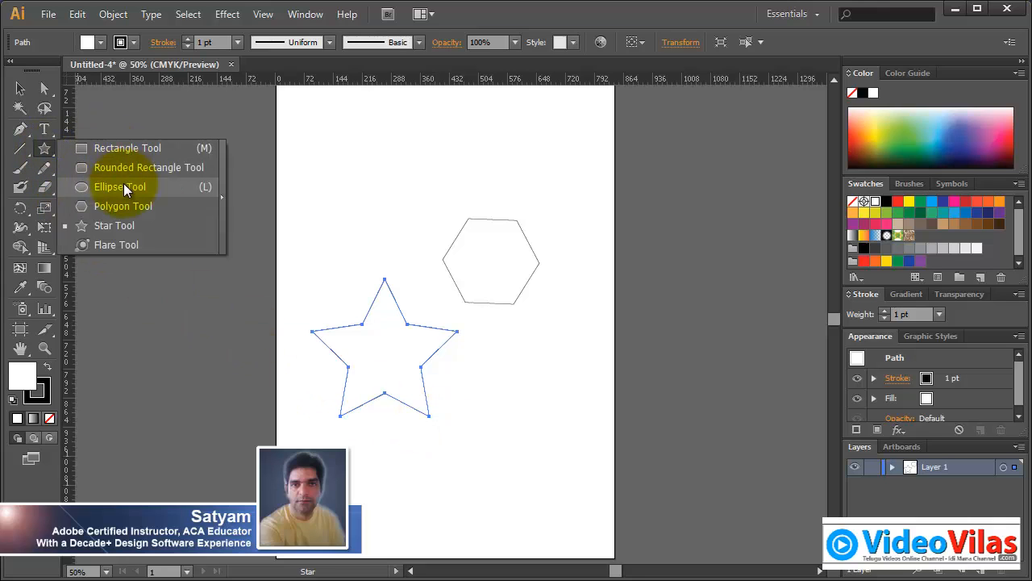
left_click(131, 204)
left_click_drag(385, 174, 403, 221)
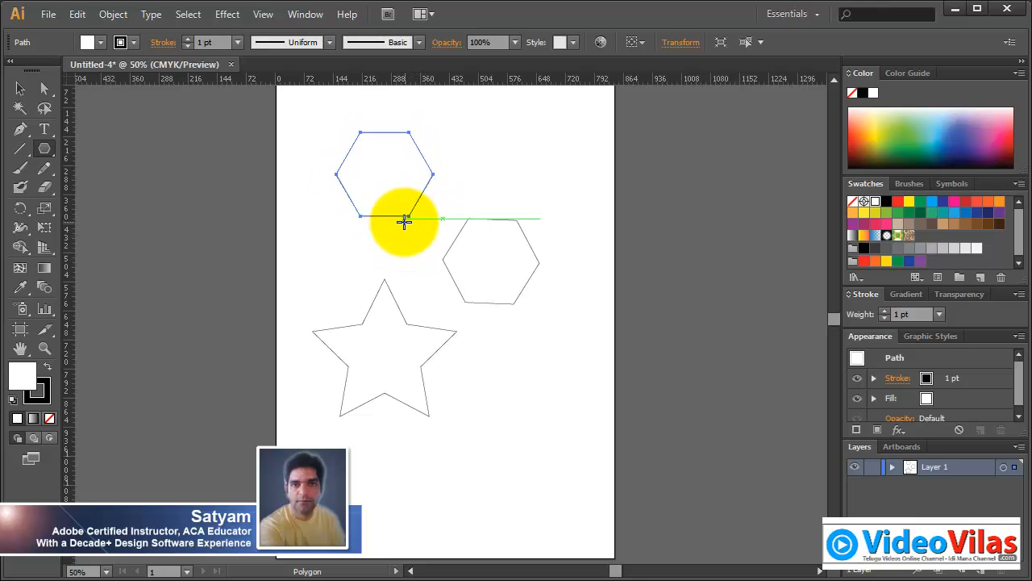
left_click(47, 148)
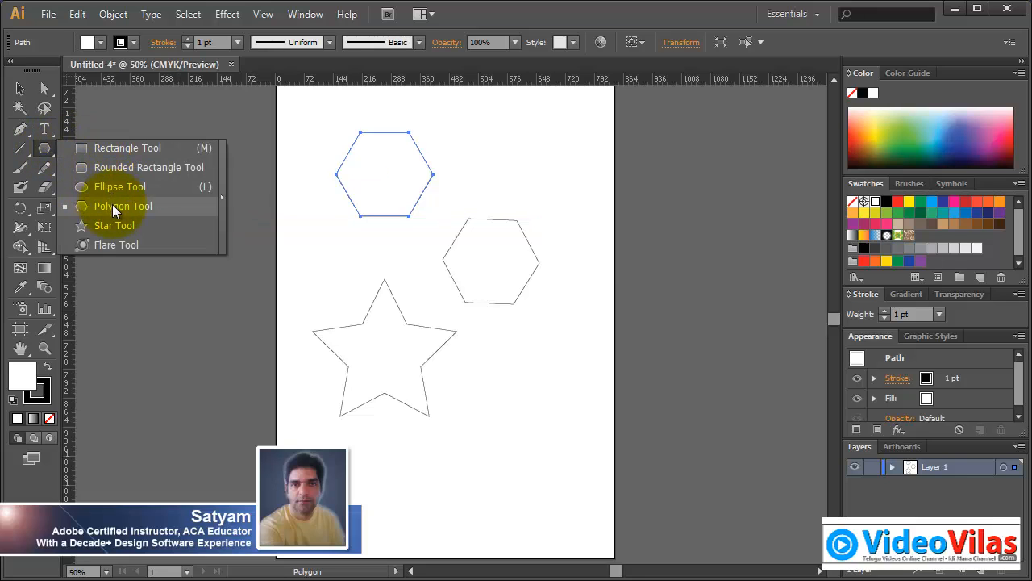
left_click(133, 208)
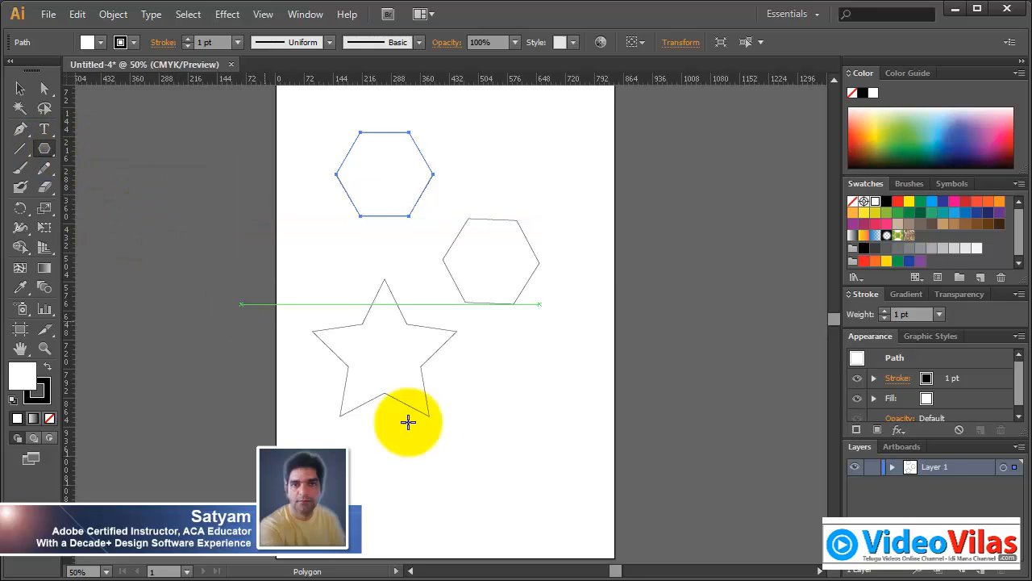
left_click(495, 348)
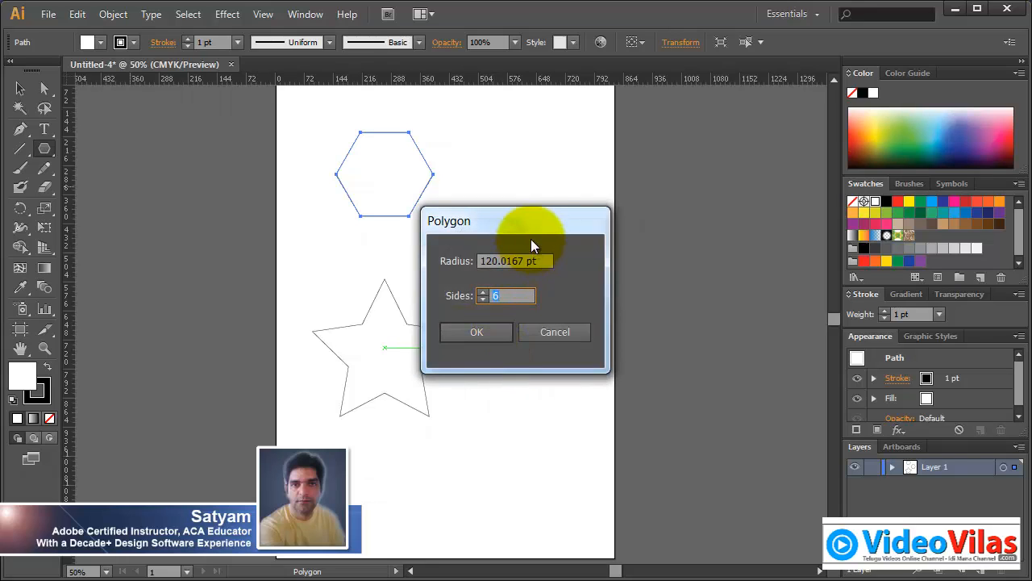
left_click_drag(530, 239, 513, 271)
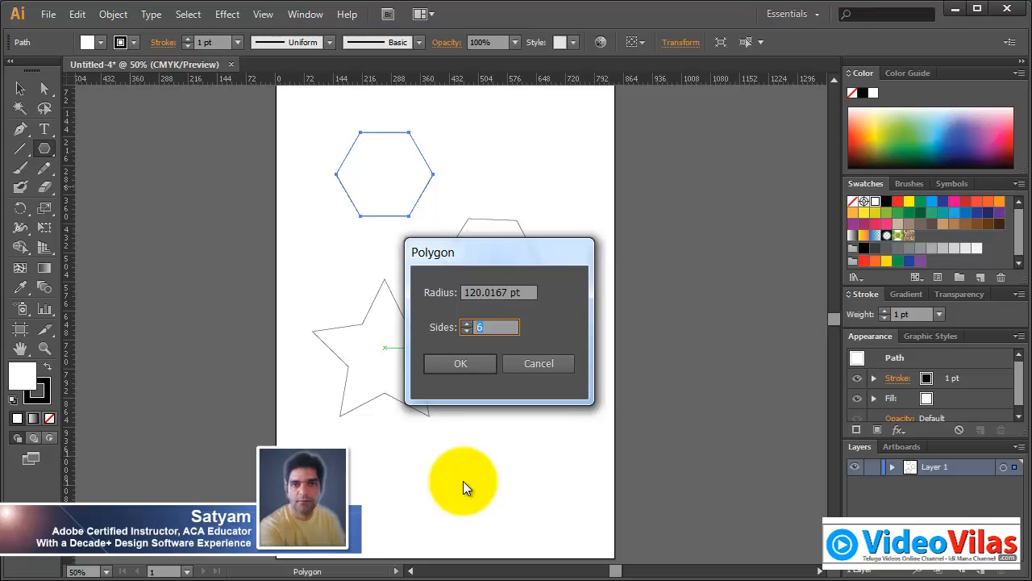
type("23479235923")
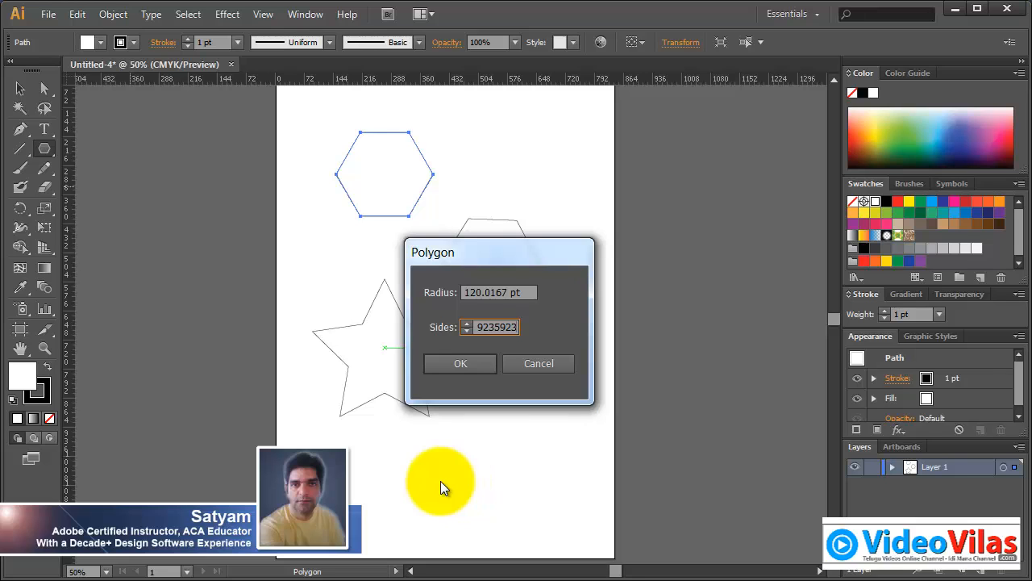
left_click(438, 363)
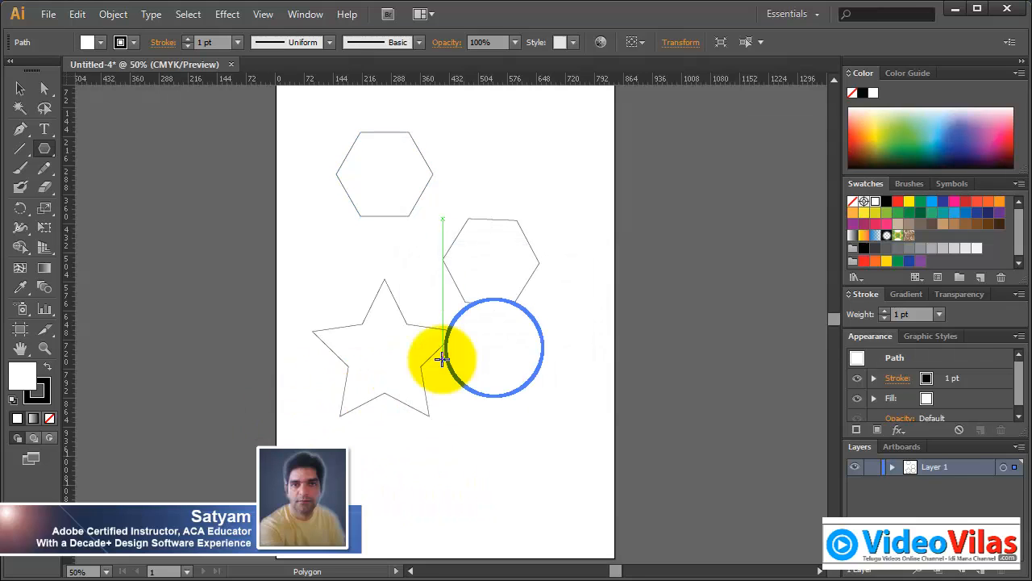
- Move the new circle-like polygon down into the empty lower right area of the artboard and deselect it
left_click(20, 88)
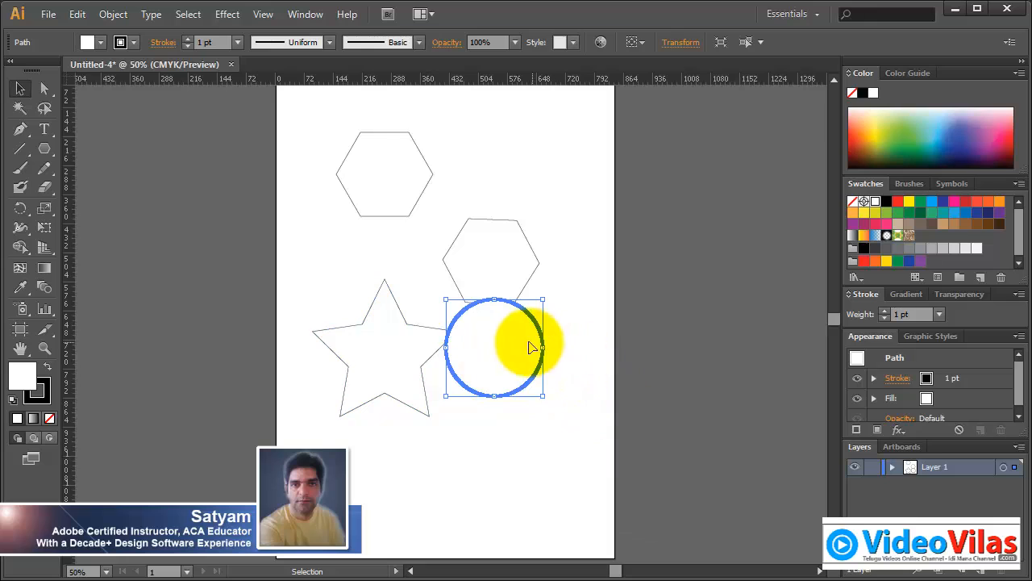
left_click_drag(533, 346, 556, 415)
left_click(562, 338)
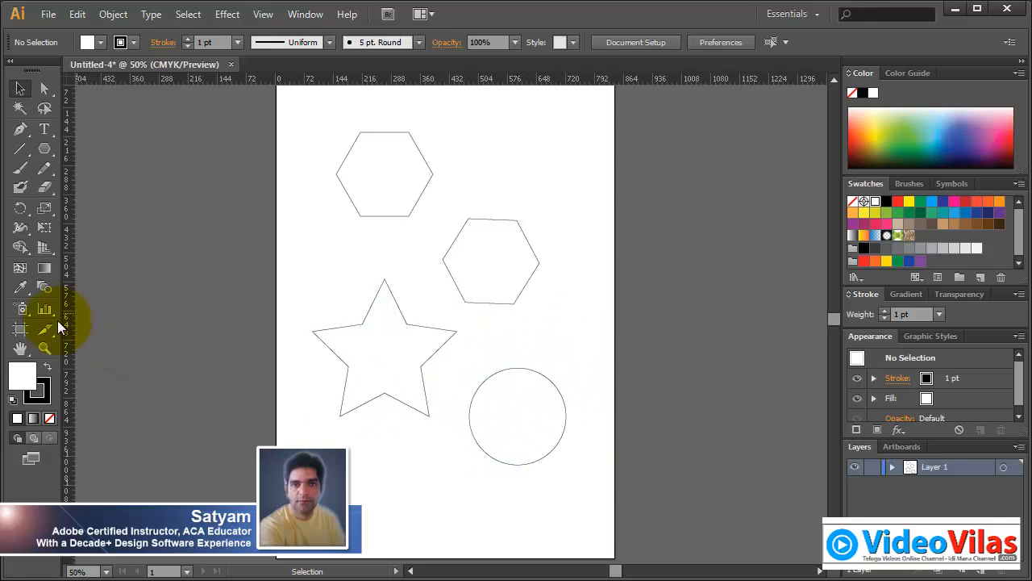
- Examine the circle-like polygon's outline up close and check the number of sides kept in the Polygon settings, without creating another shape
left_click(45, 347)
left_click_drag(461, 342, 598, 481)
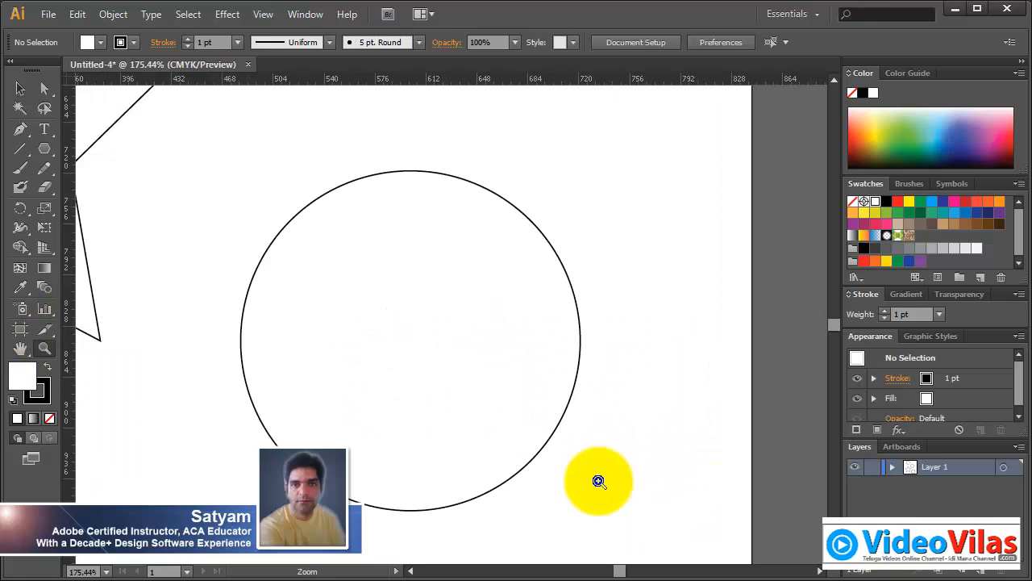
left_click(20, 88)
left_click(396, 228)
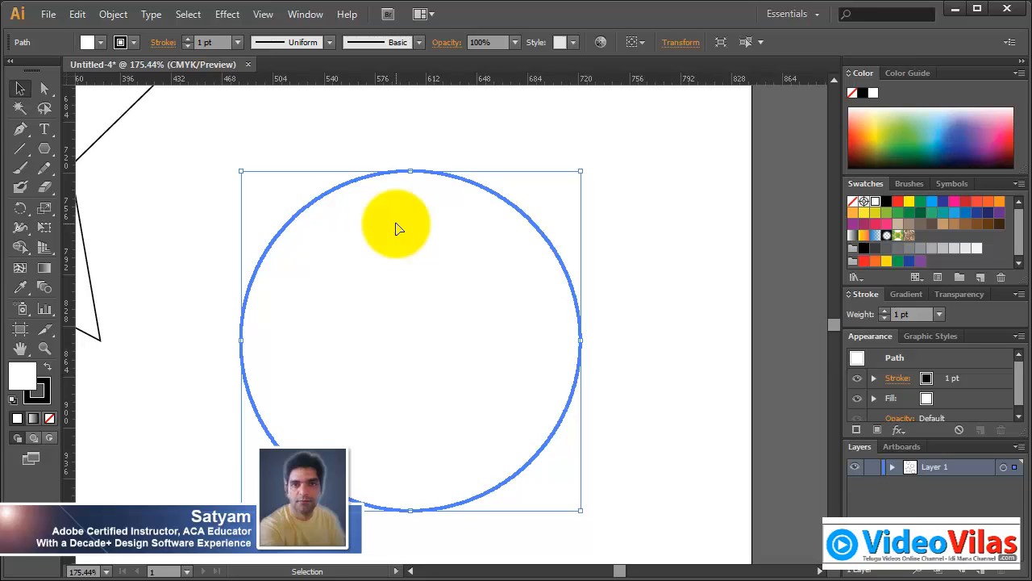
left_click(42, 149)
left_click(335, 317)
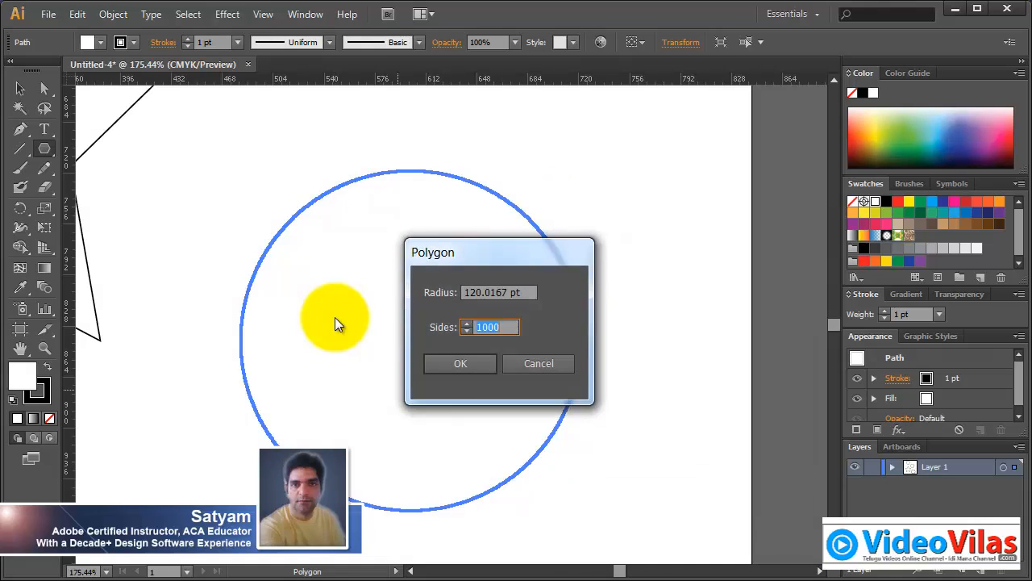
left_click(513, 329)
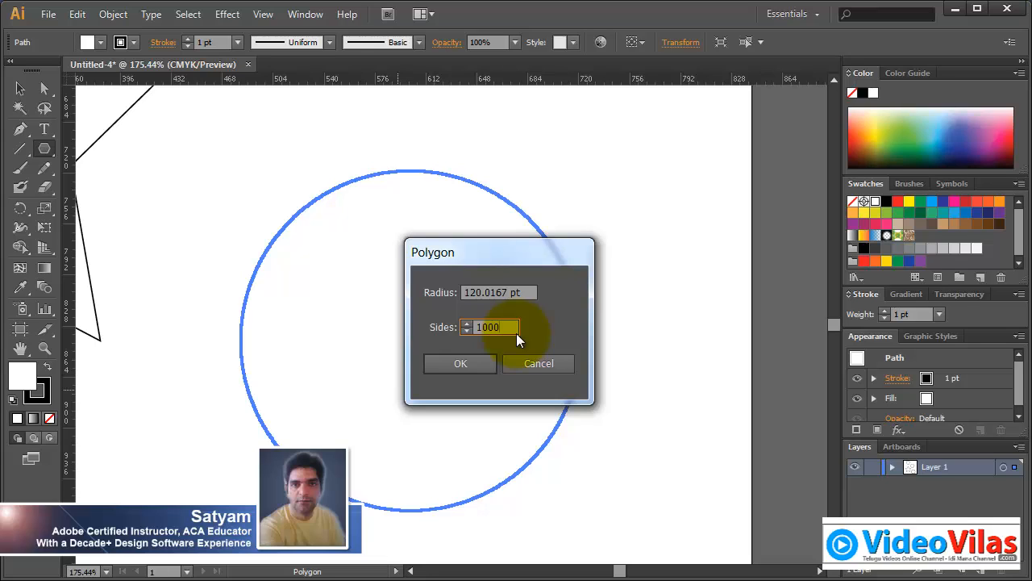
left_click(552, 363)
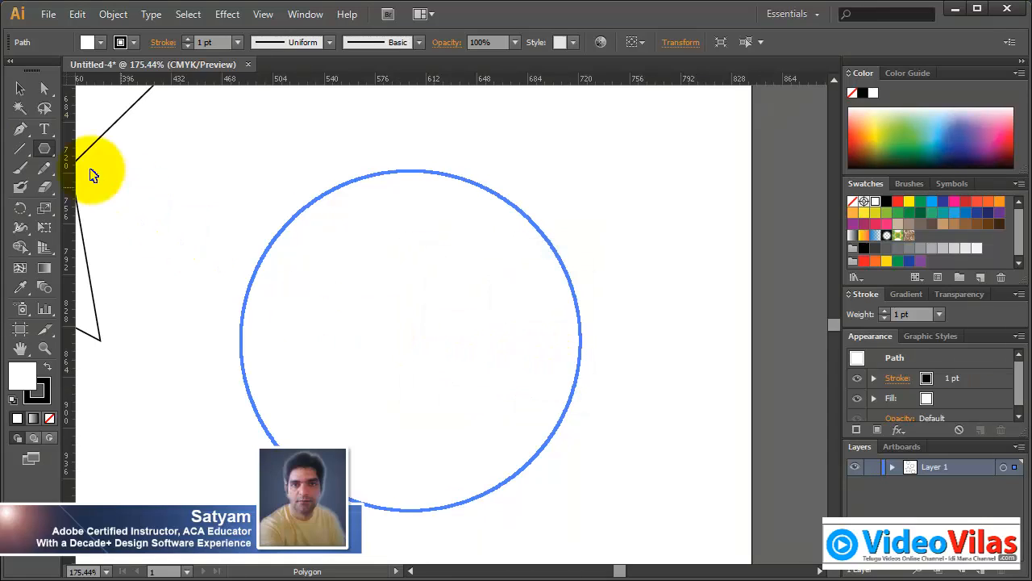
- Delete the circle-like polygon
left_click(20, 89)
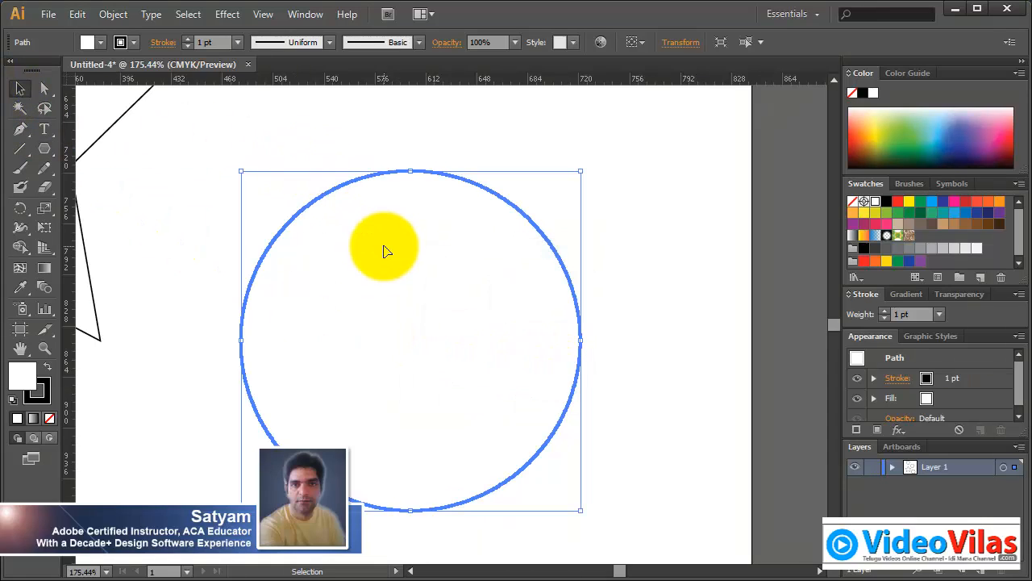
key("Delete")
- Create a five-pointed star by exact values with Radius 1 of 1 in and Radius 2 of 3 in
left_click(49, 156)
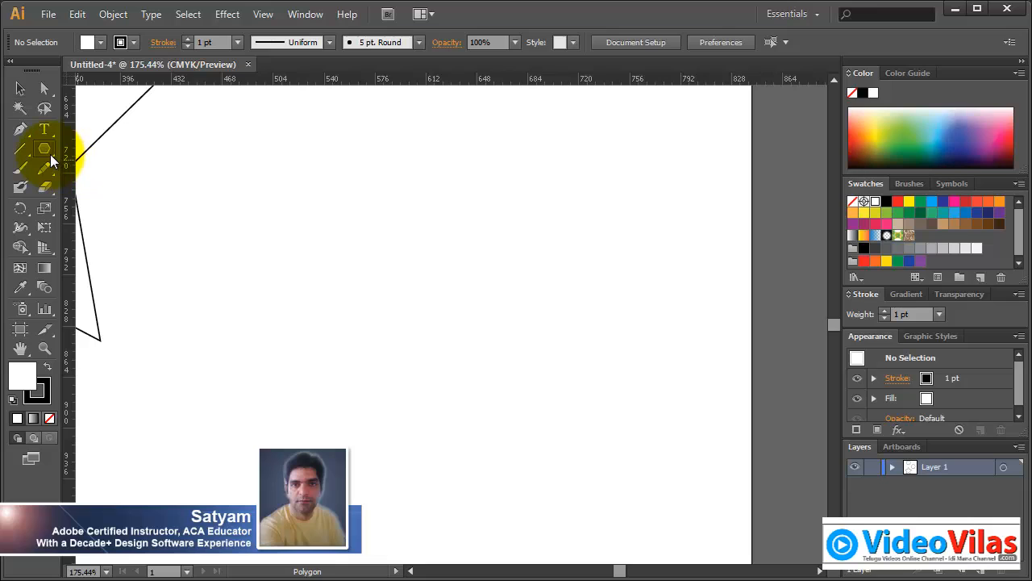
left_click_drag(51, 160, 115, 221)
left_click(337, 241)
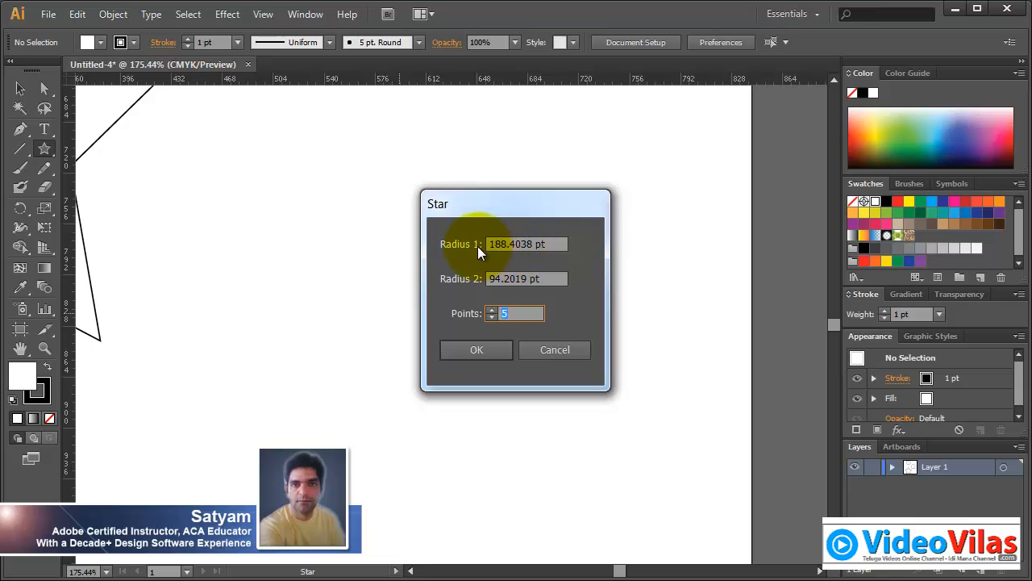
left_click_drag(548, 245, 458, 235)
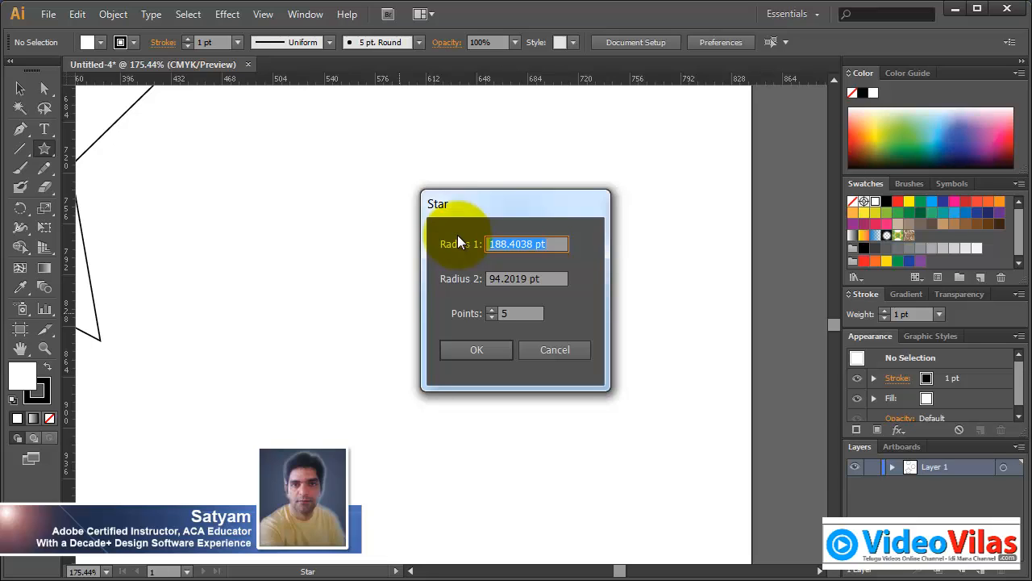
type("72")
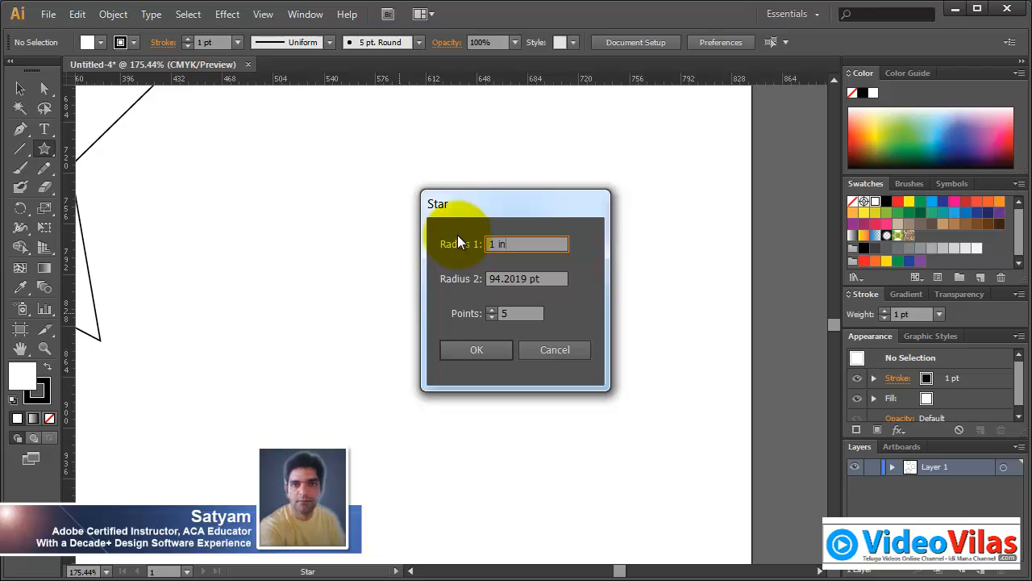
key("Tab")
type("3 in")
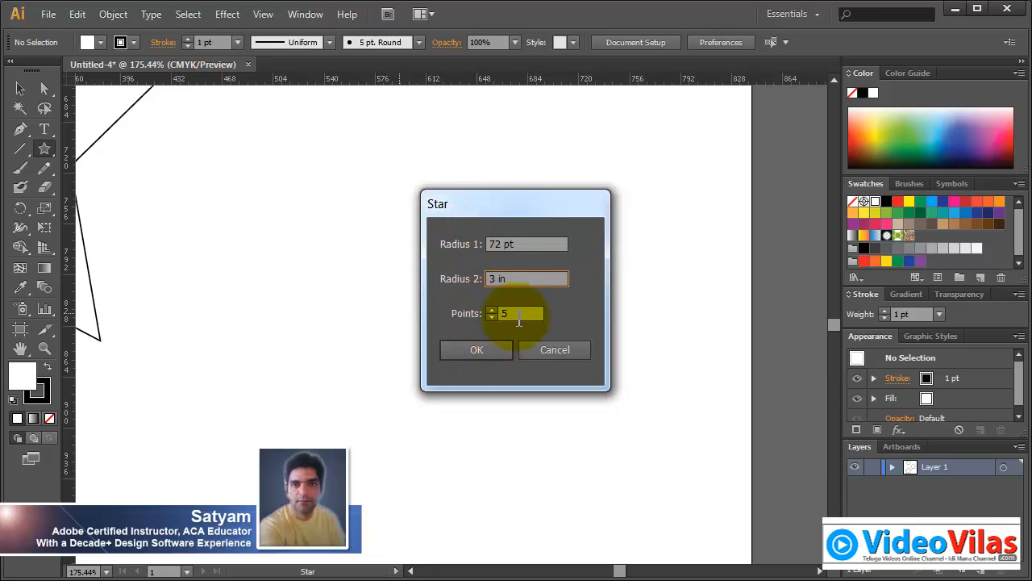
left_click(476, 350)
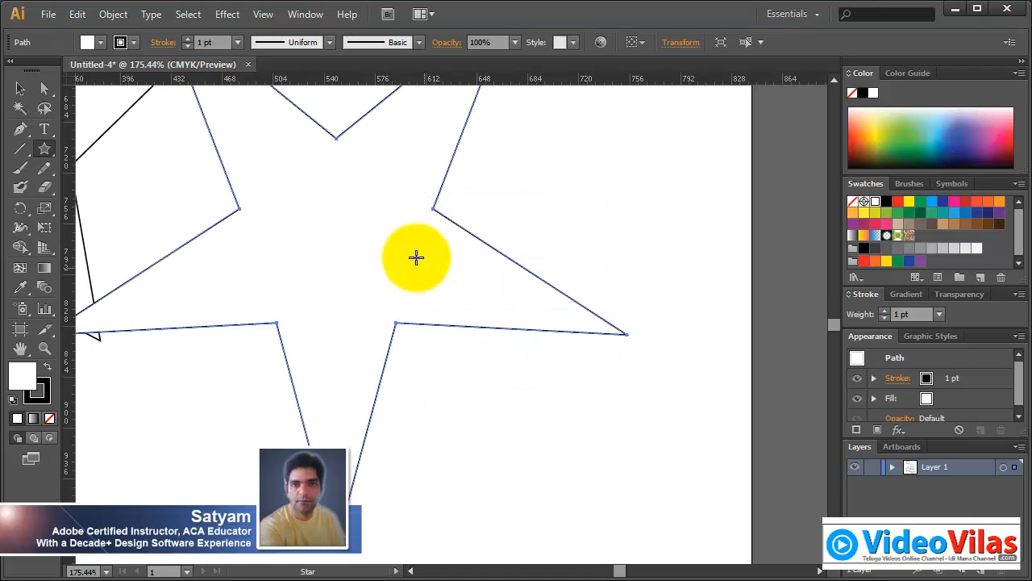
- Inspect the new star's points, then delete all the shapes on the artboard
scroll(396, 217, "down", 1)
scroll(398, 217, "up", 2)
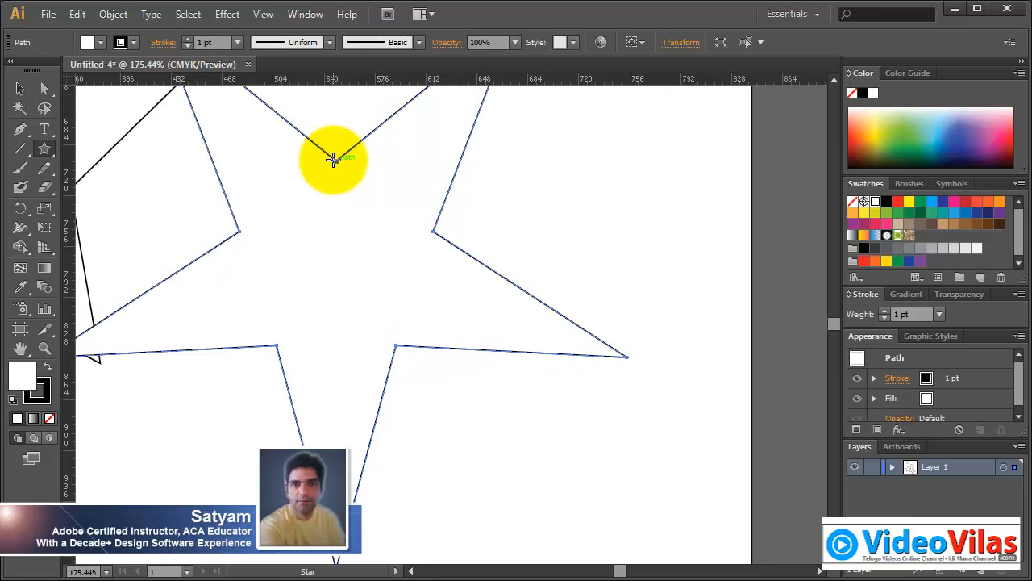
key("ctrl+minus")
key("ctrl+minus")
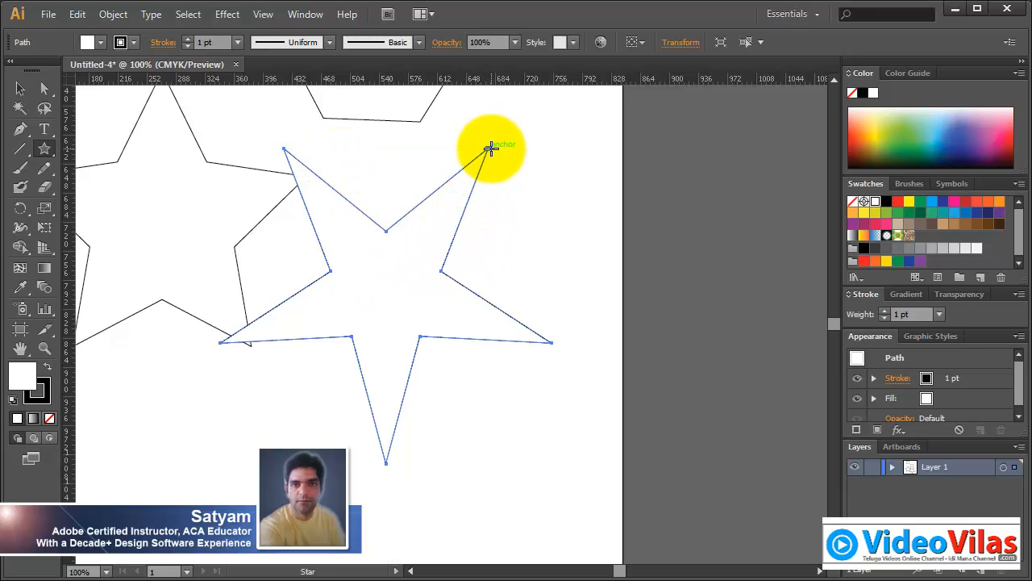
left_click(20, 90)
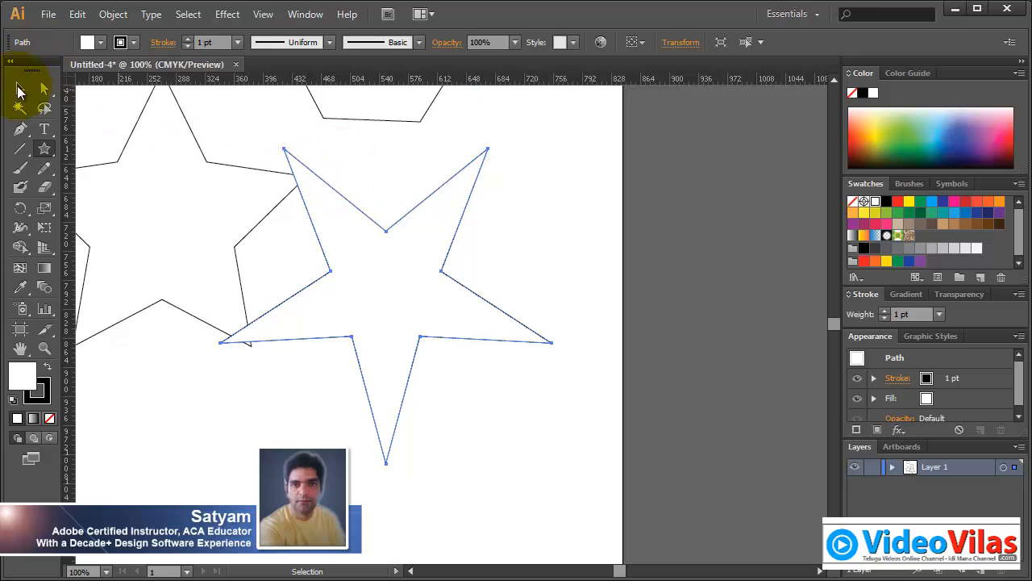
key("ctrl+minus")
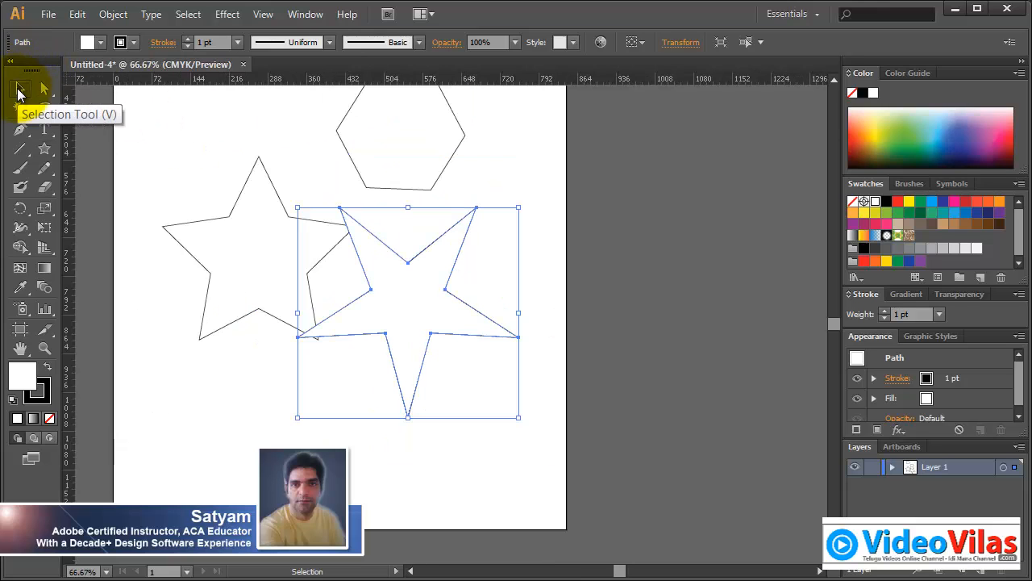
key("ctrl+a")
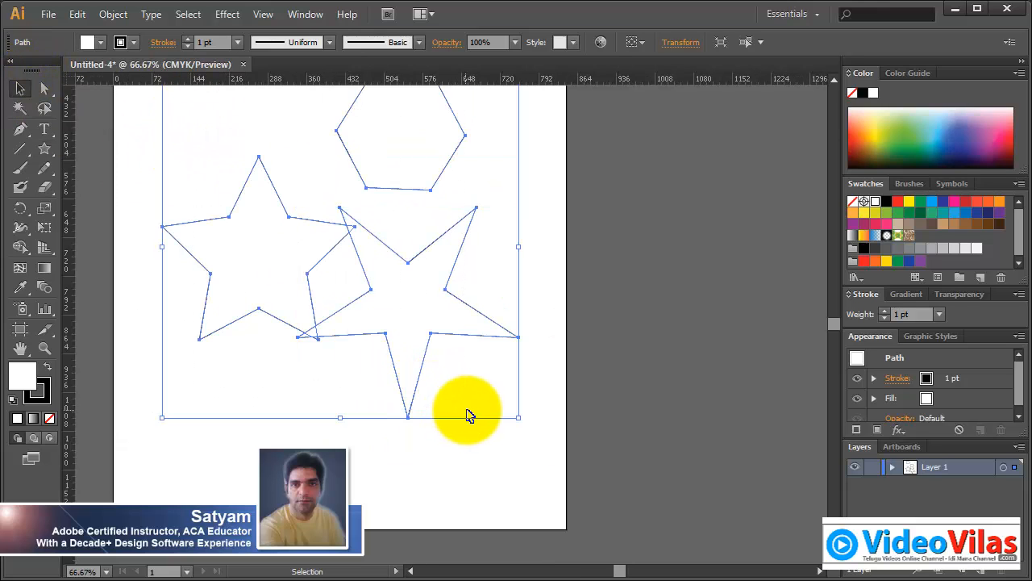
key("Delete")
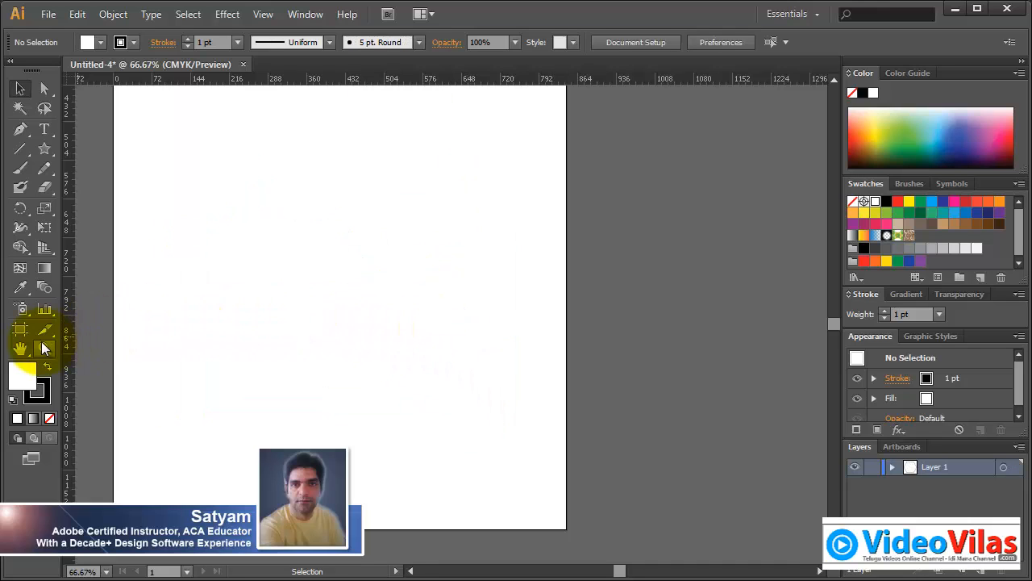
- Create a seven-sided polygon by exact values on the artboard, keeping the 120.0167 pt radius, and deselect it
left_click(44, 348)
left_click_drag(144, 124, 493, 428)
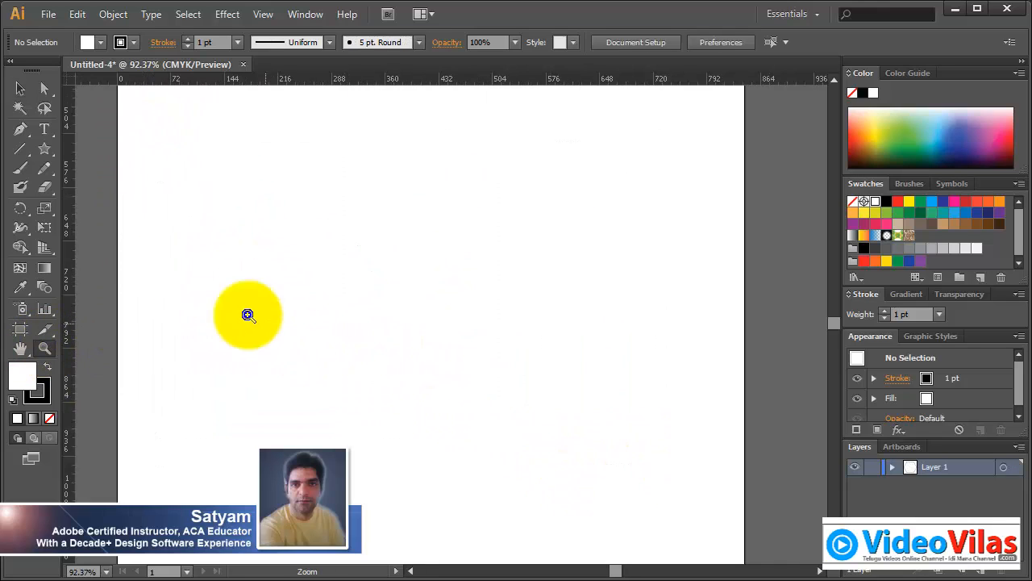
left_click(44, 148)
left_click_drag(44, 148, 89, 205)
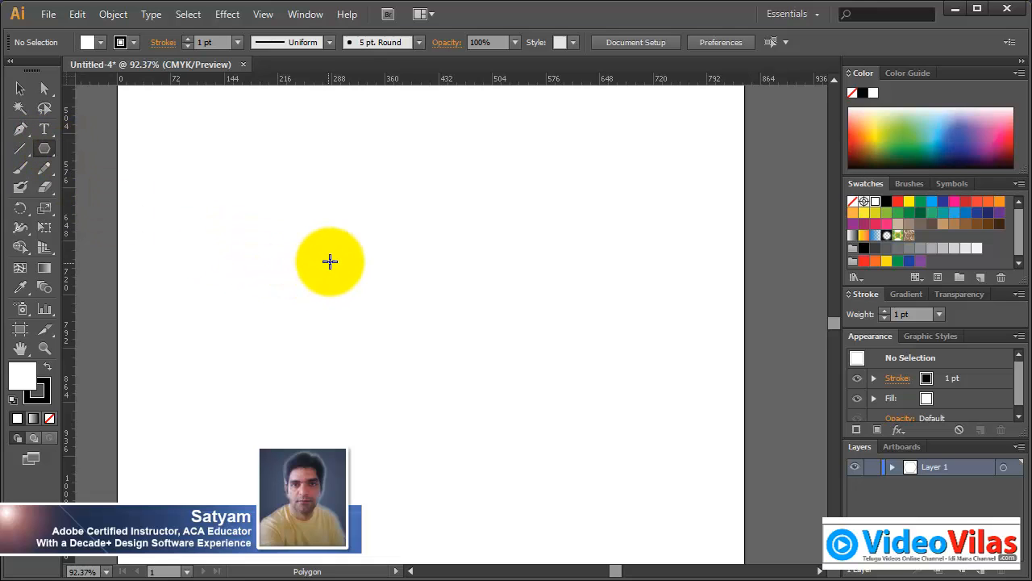
left_click(329, 260)
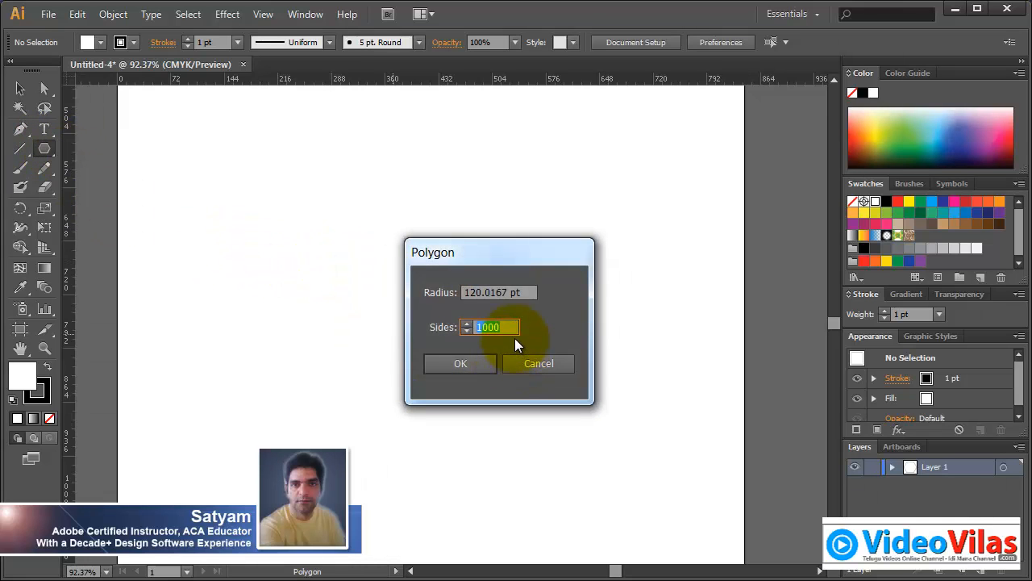
type("7")
left_click(483, 358)
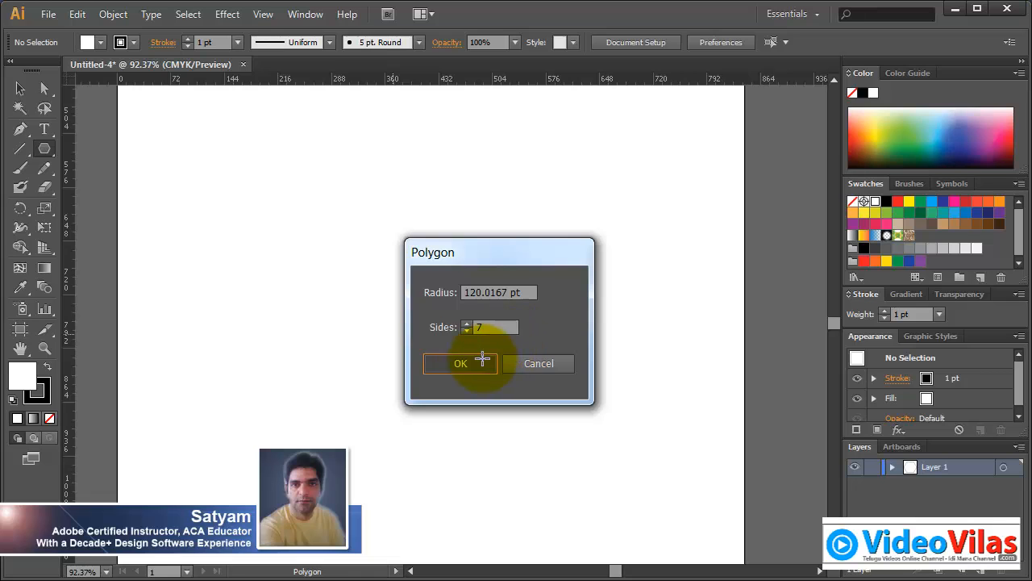
left_click(21, 89)
left_click(137, 135)
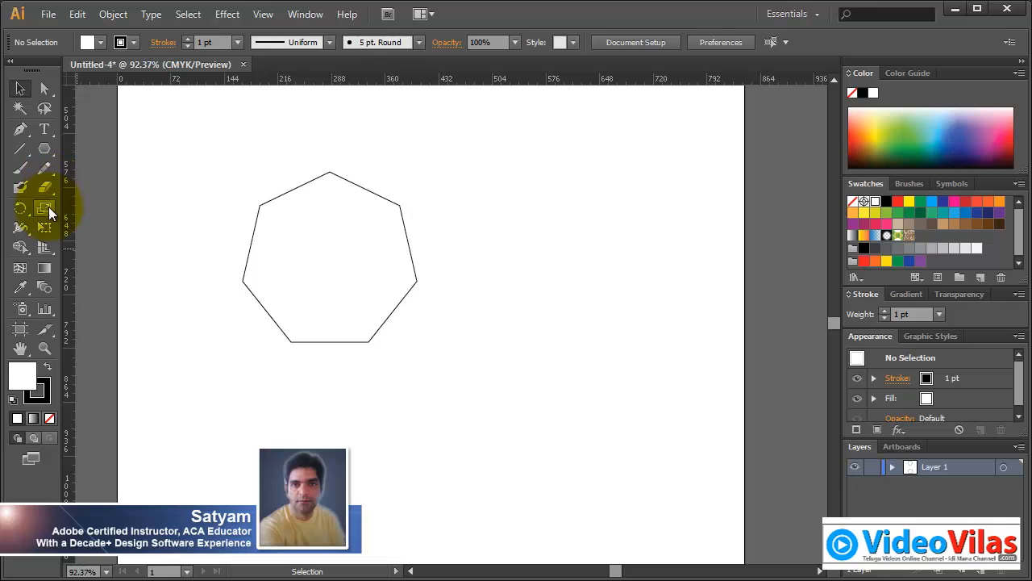
- Create a seven-pointed star by exact values with Radius 1 of 72 pt and Radius 2 of 216 pt
left_click_drag(44, 156, 98, 220)
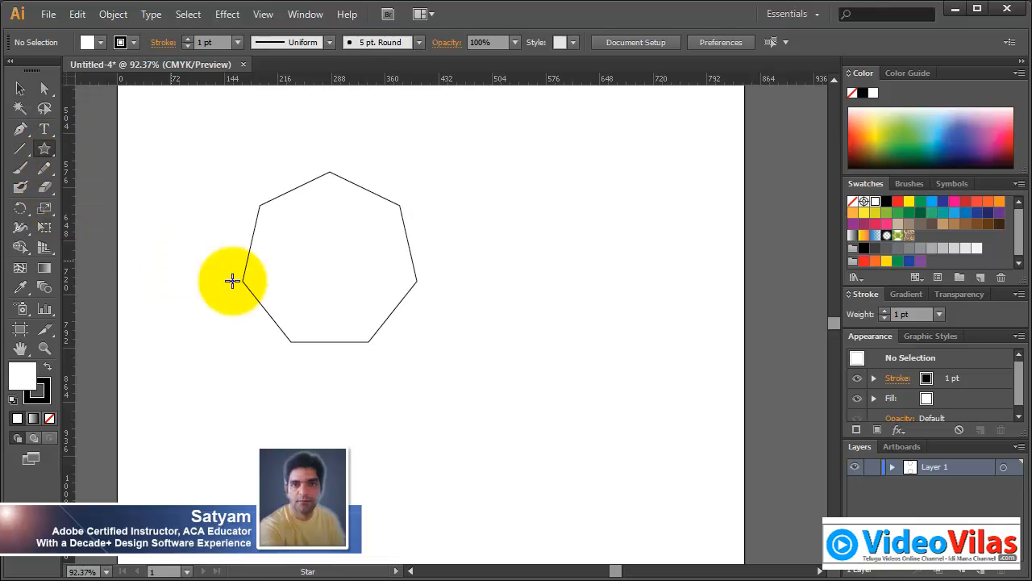
left_click(512, 293)
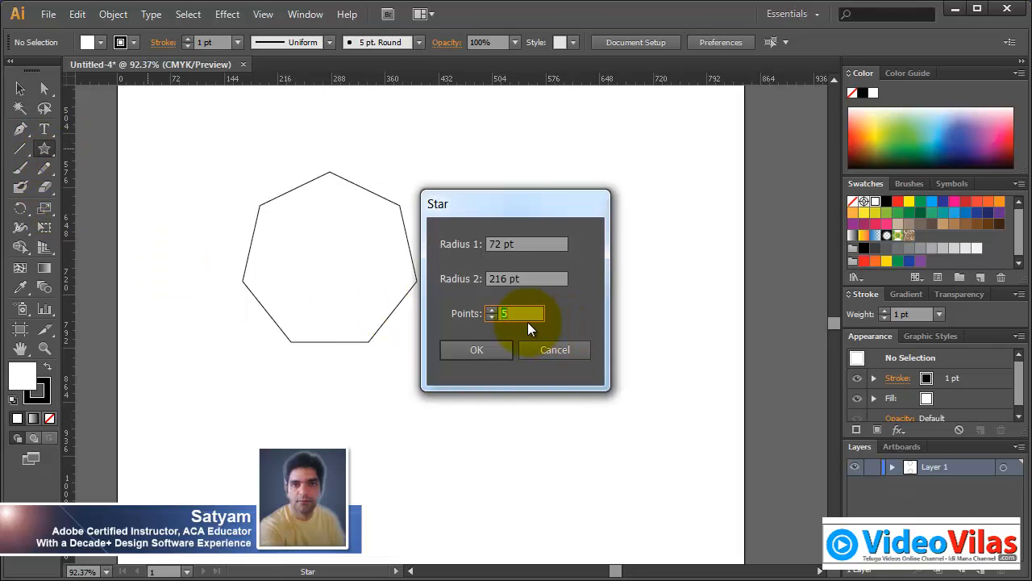
type("7")
left_click(482, 353)
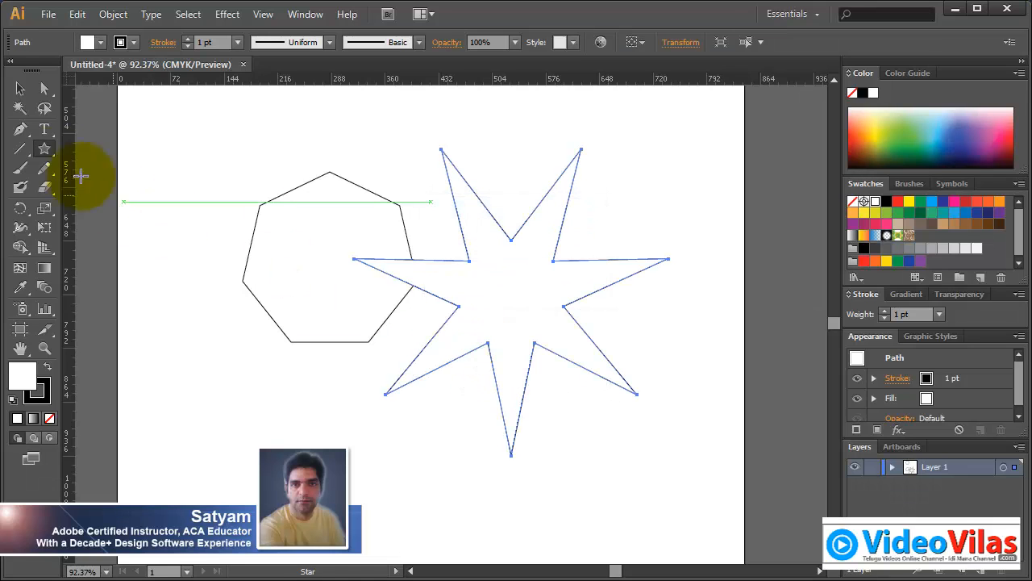
- Move the star clear of the seven-sided polygon, then delete both shapes
left_click(20, 88)
left_click_drag(482, 252, 544, 276)
left_click(331, 115)
left_click_drag(586, 321, 606, 340)
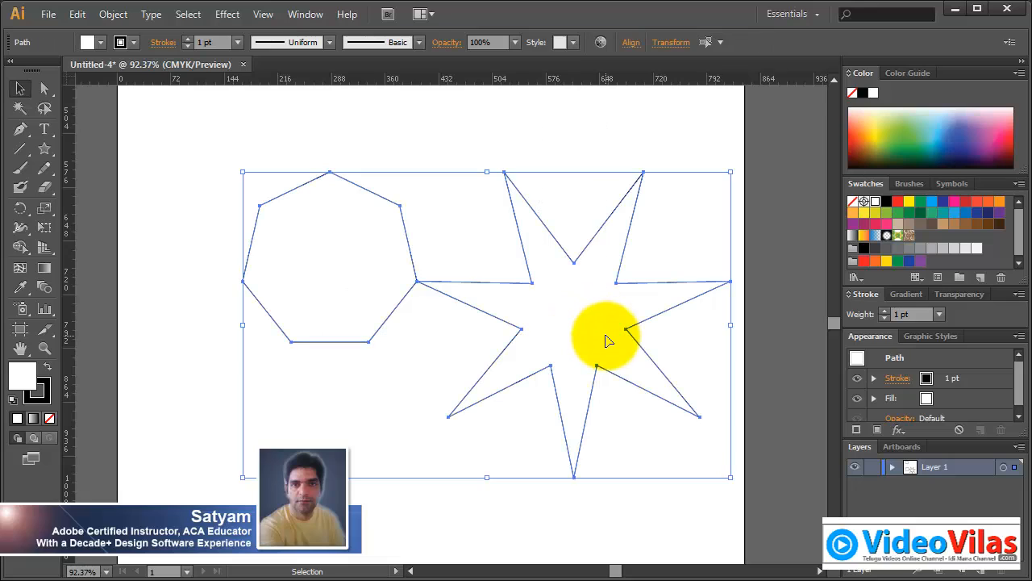
key("Delete")
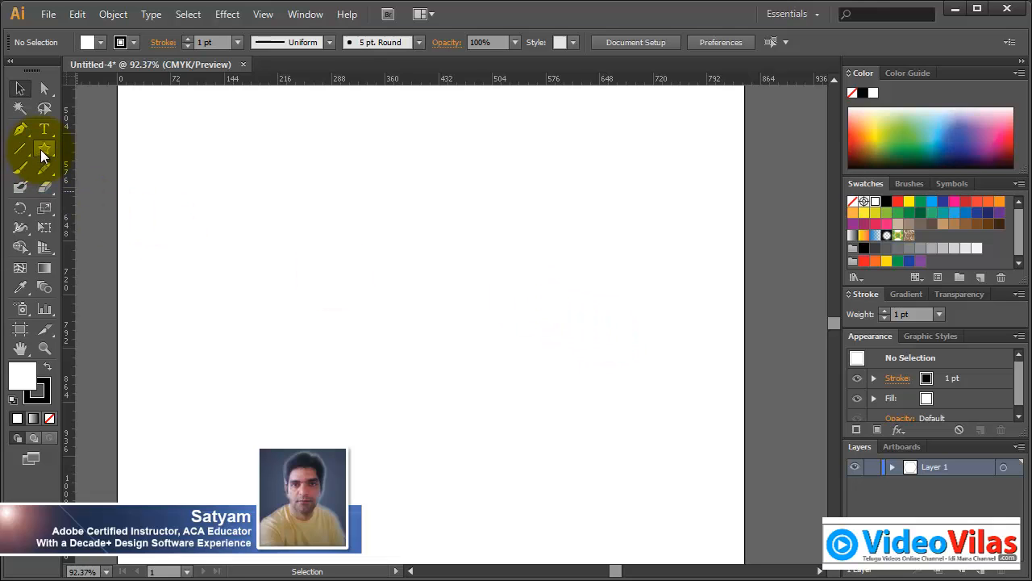
- Draw a polygon freehand about 265 pt wide, adding sides while it is being drawn, then delete it
left_click_drag(42, 153, 89, 205)
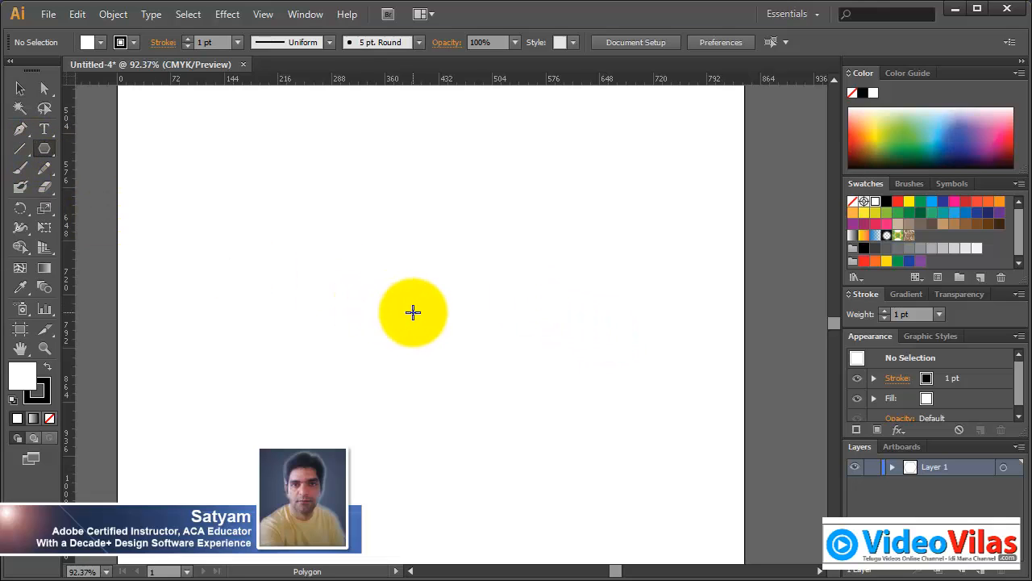
mouse_move(413, 312)
left_mouse_down()
mouse_move(459, 376)
mouse_move(484, 385)
mouse_move(497, 377)
left_mouse_up()
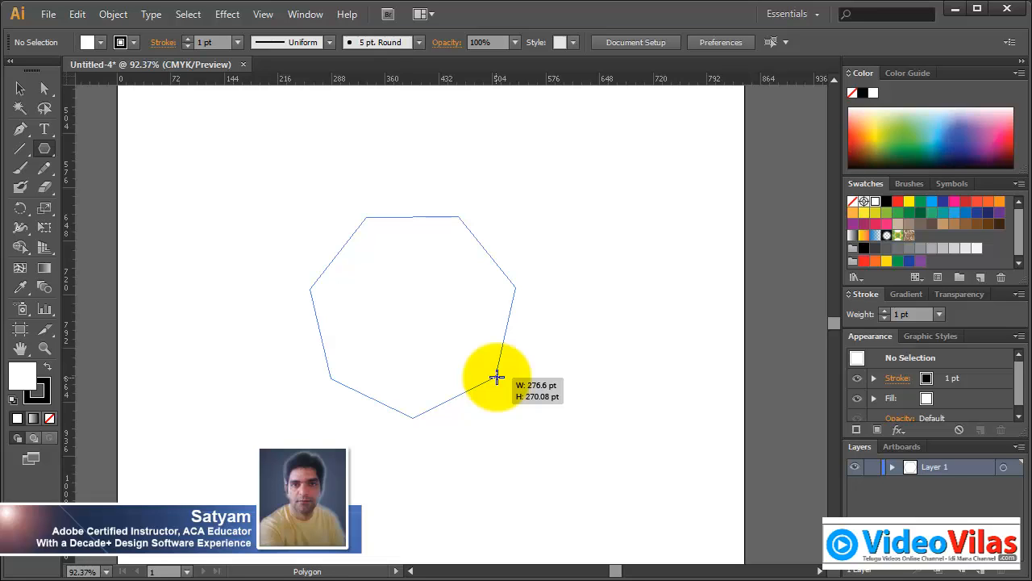
mouse_move(496, 376)
left_mouse_down()
mouse_move(454, 387)
mouse_move(484, 386)
left_mouse_up()
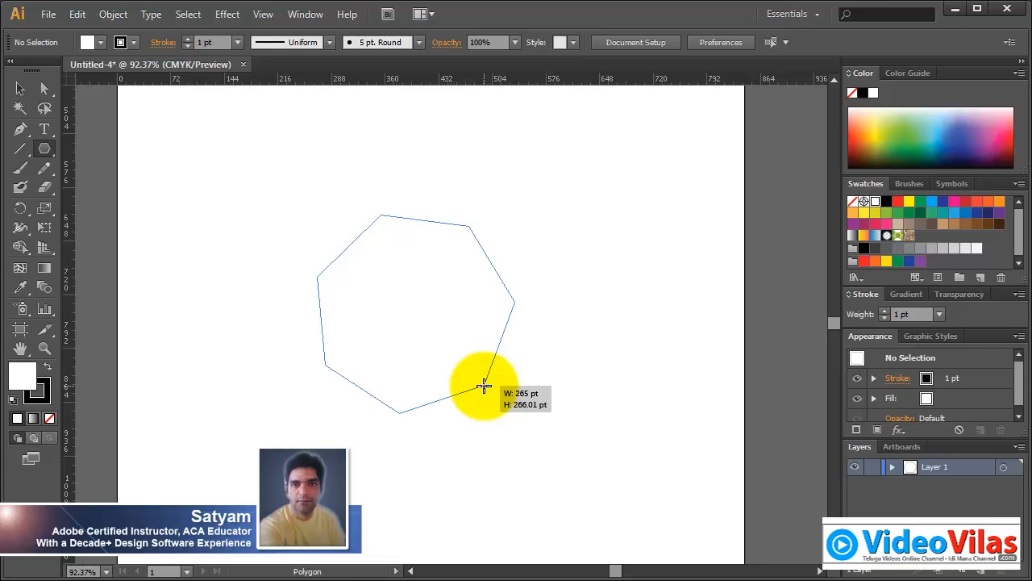
key("Up")
left_click_drag(484, 386, 484, 385)
key("Up")
key("Up")
key("Up")
key("Up")
key("Delete")
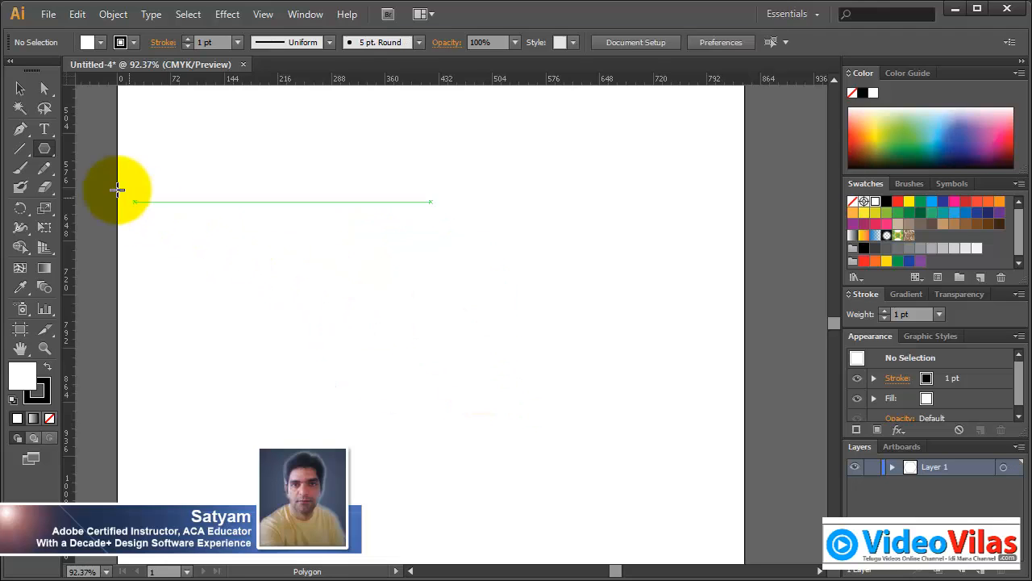
- Draw a new polygon freehand and reduce its sides while drawing to form a triangle about 311 pt wide
left_click_drag(421, 320, 539, 385)
key("Down")
key("Down")
key("Down")
key("Down")
key("Down")
key("Down")
key("Down")
key("Down")
key("Down")
key("Up")
key("Down")
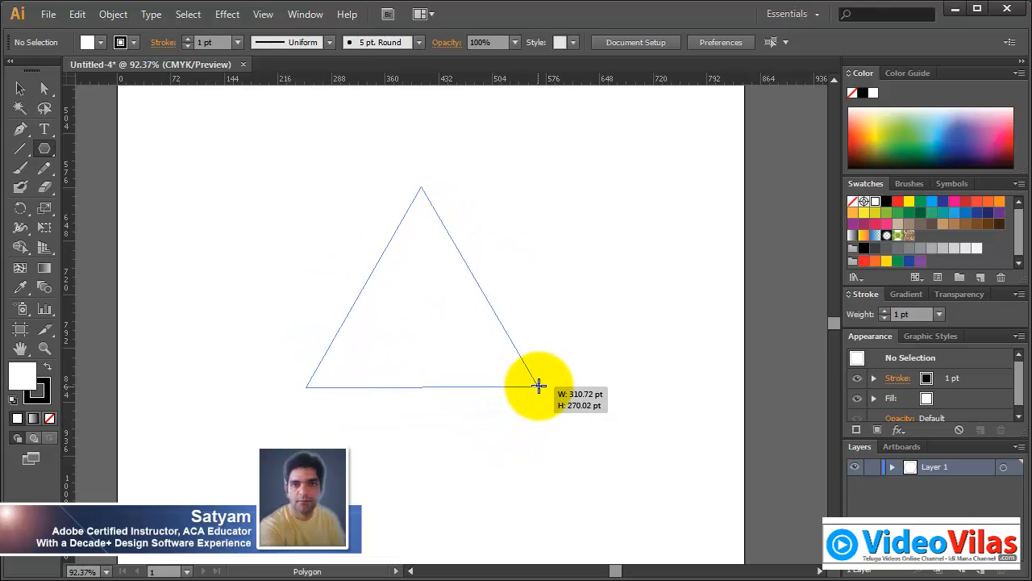
- Enlarge the triangle still being drawn and add two sides to finish it as a pentagon
left_click_drag(539, 386, 586, 444)
key("Up")
key("Up")
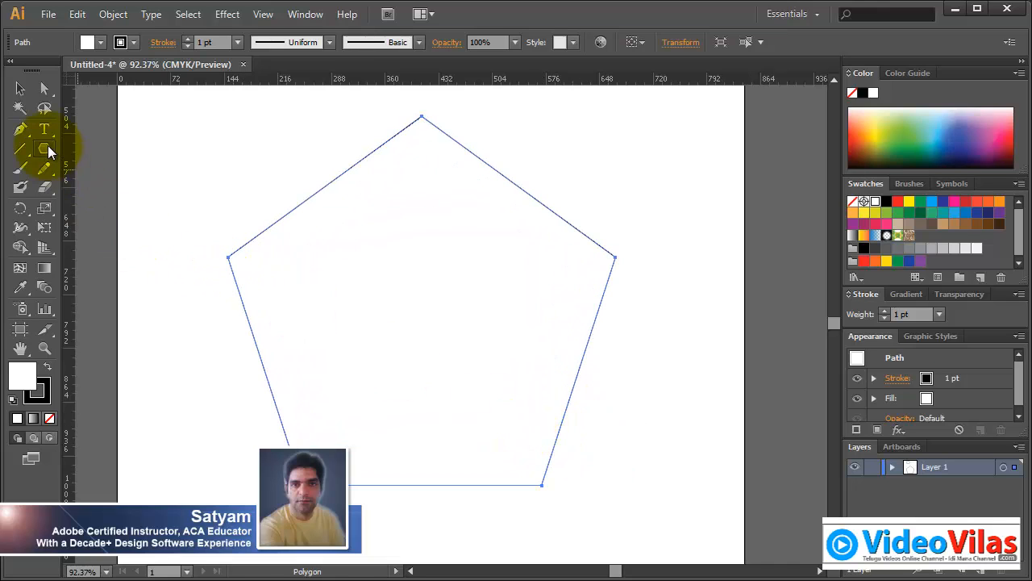
- Draw a star freehand inside the pentagon, raising and lowering its number of points and finishing with six
left_click_drag(48, 146, 84, 226)
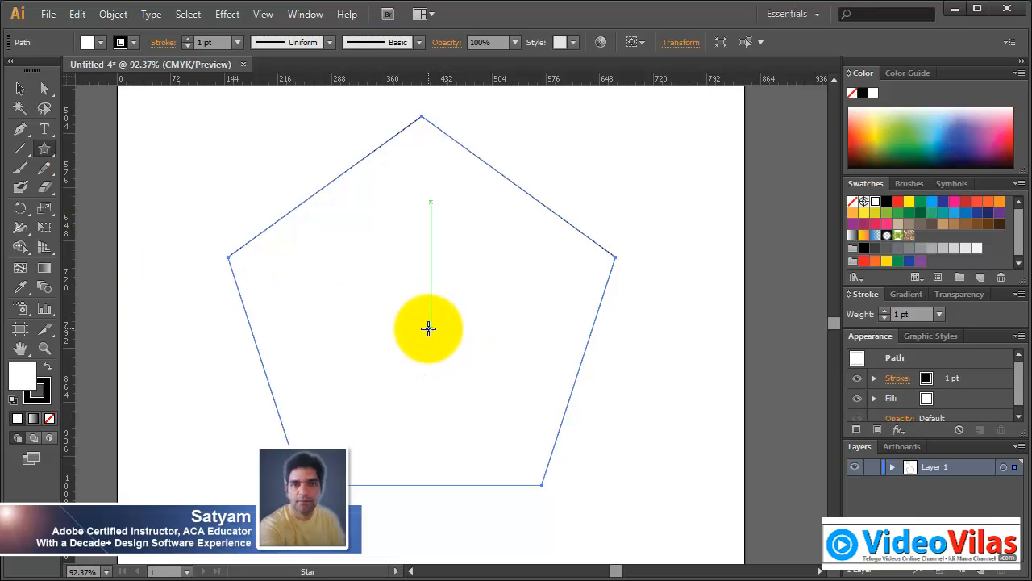
mouse_move(429, 327)
left_mouse_down()
mouse_move(449, 288)
mouse_move(509, 436)
mouse_move(489, 441)
mouse_move(511, 436)
left_mouse_up()
key("Up")
key("Up")
key("Up")
key("Down")
key("Down")
key("Down")
key("Down")
key("Down")
key("Down")
key("Up")
key("Up")
key("Up")
key("Up")
key("Up")
key("Up")
key("Up")
key("Down")
key("Down")
key("Down")
key("Down")
key("Down")
key("Down")
key("Down")
key("Up")
key("Up")
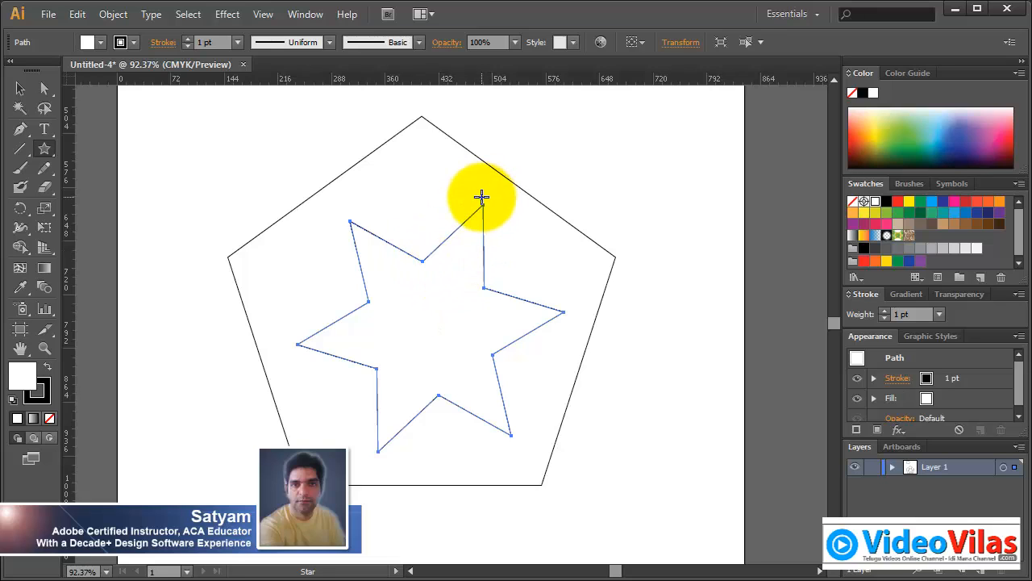
- Replace the tilted star with an upright six-pointed star drawn freehand from the pentagon's centre, with longer arms
key("Delete")
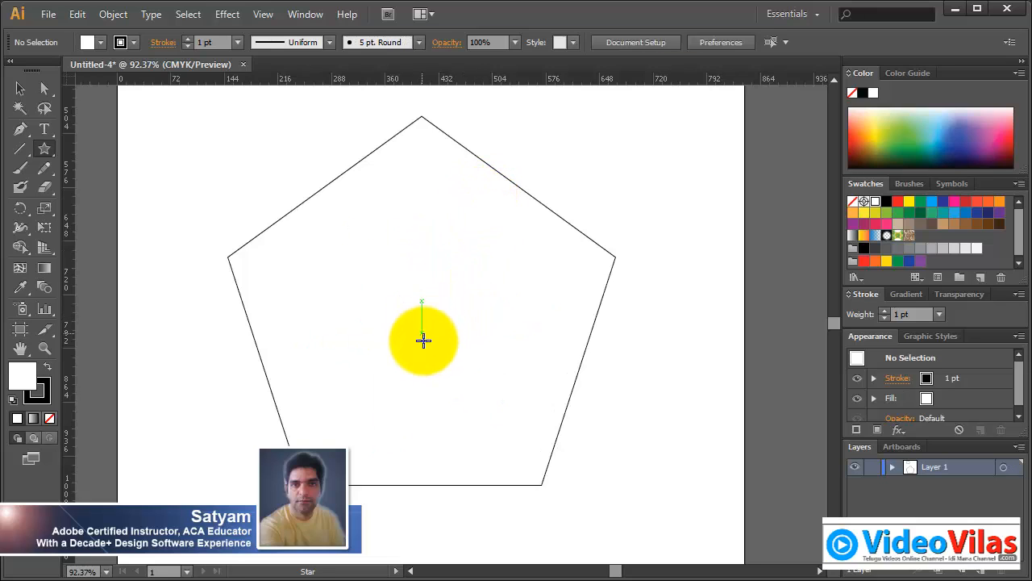
left_click_drag(424, 341, 532, 435)
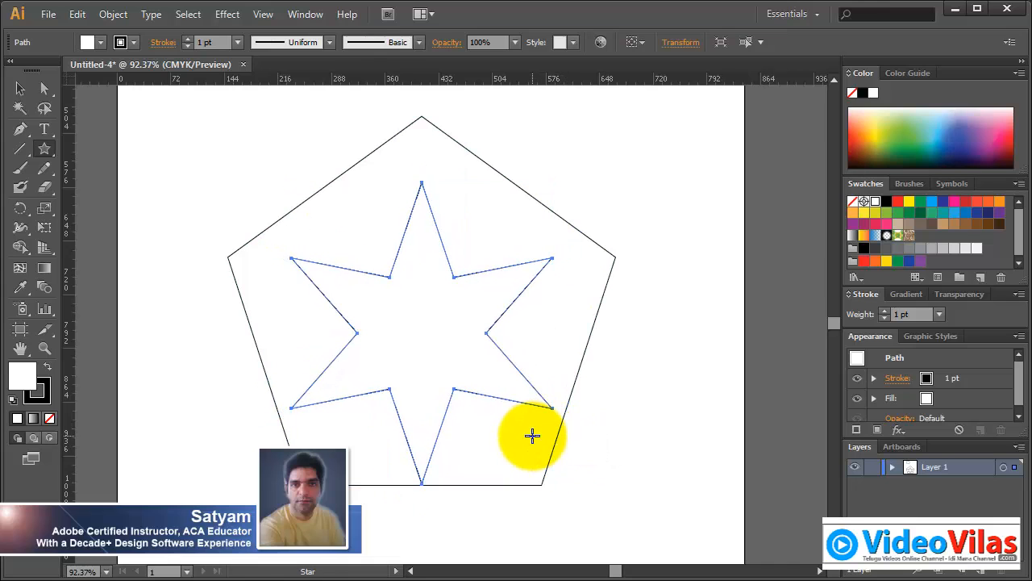
- Delete the pentagon and the star inside it
left_click(22, 89)
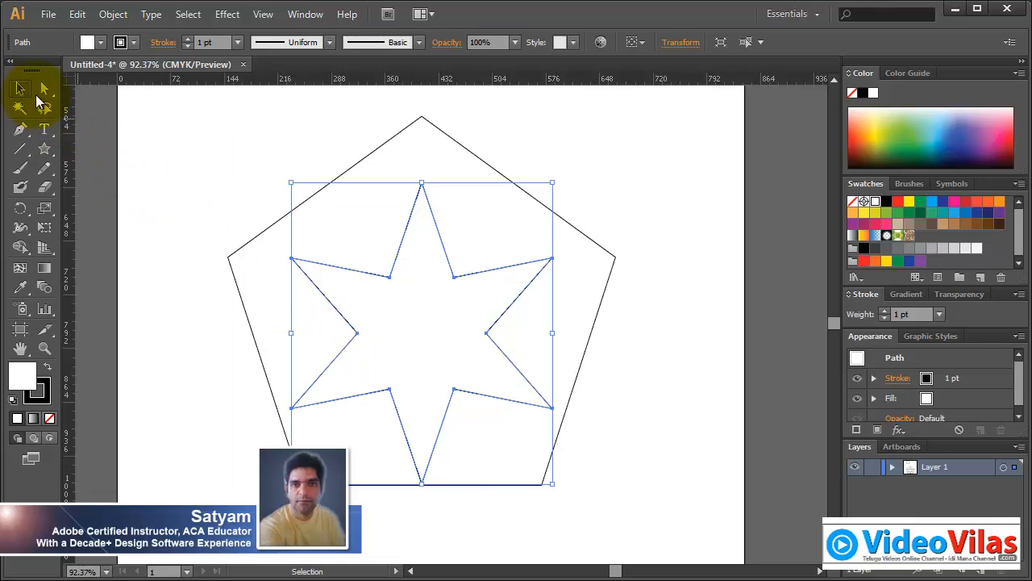
left_click_drag(306, 132, 519, 438)
key("Delete")
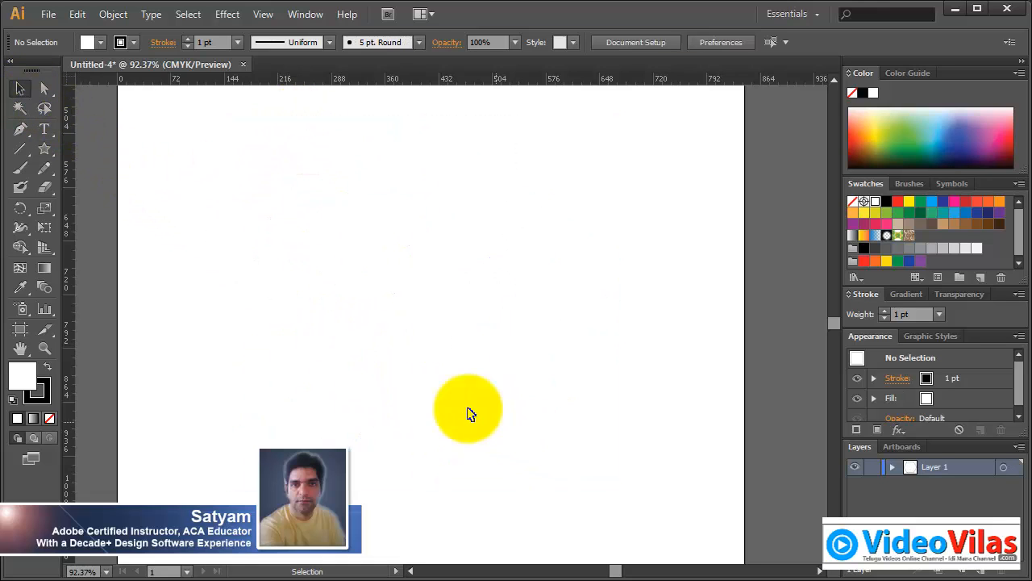
- Draw an upright six-pointed star with long narrow arms and move it to the left half of the artboard
left_click(45, 148)
left_click_drag(426, 331, 545, 406)
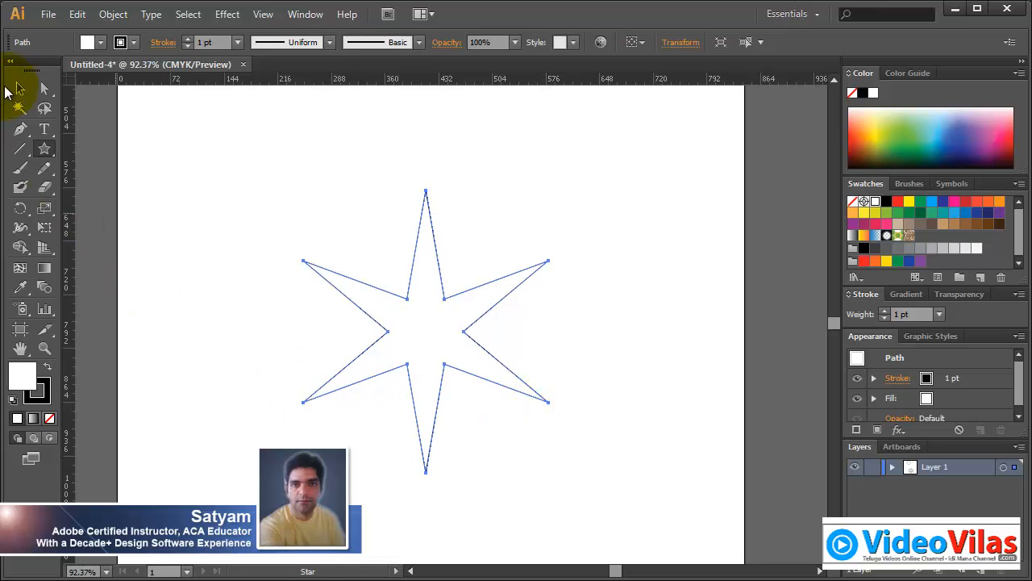
left_click(20, 88)
left_click_drag(407, 291, 251, 296)
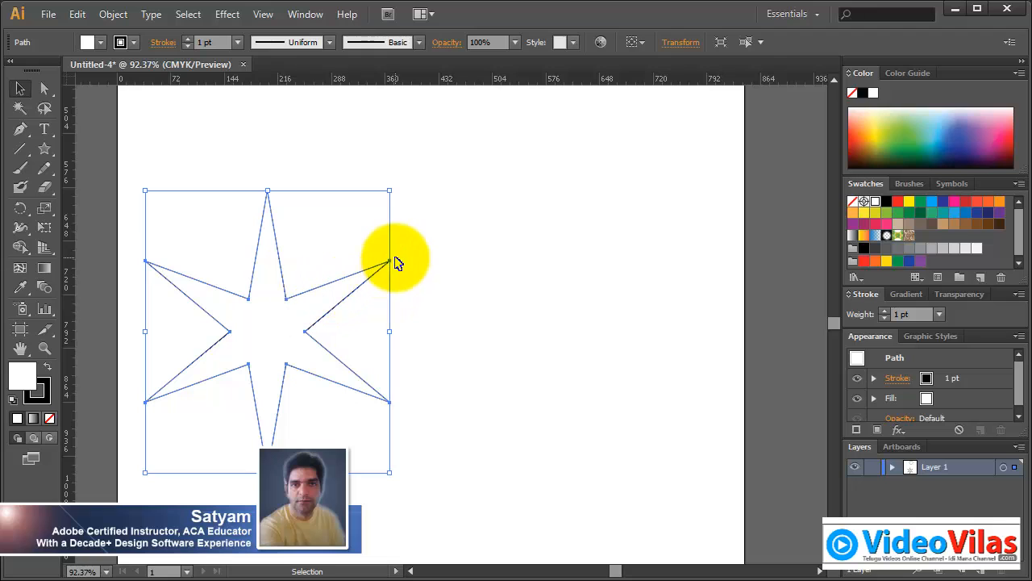
- Draw a second six-pointed star with opposite edges in line to the first star's right, and position both side by side
left_click(44, 148)
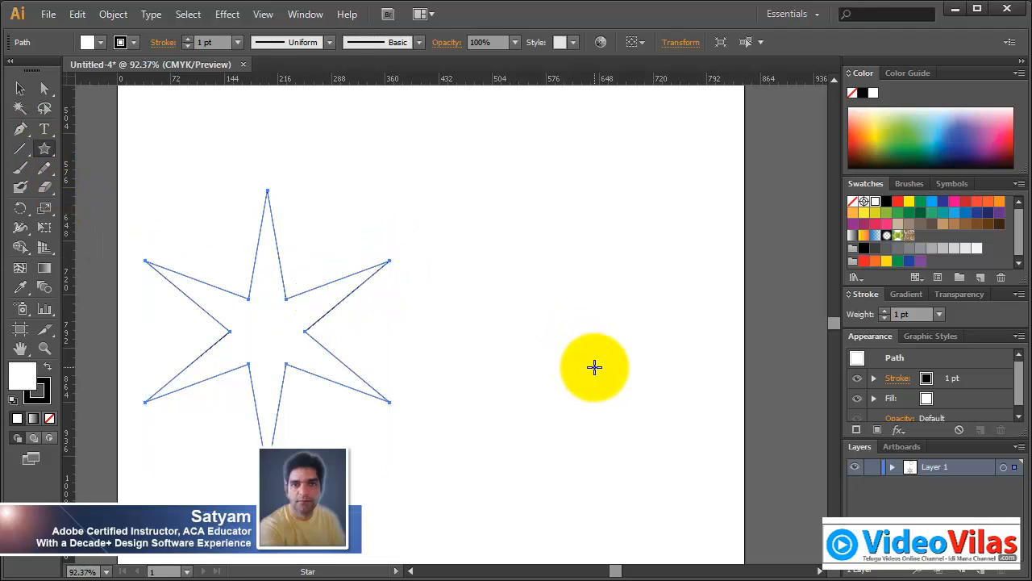
left_click_drag(595, 367, 696, 431)
left_click(20, 89)
left_click_drag(262, 317, 281, 343)
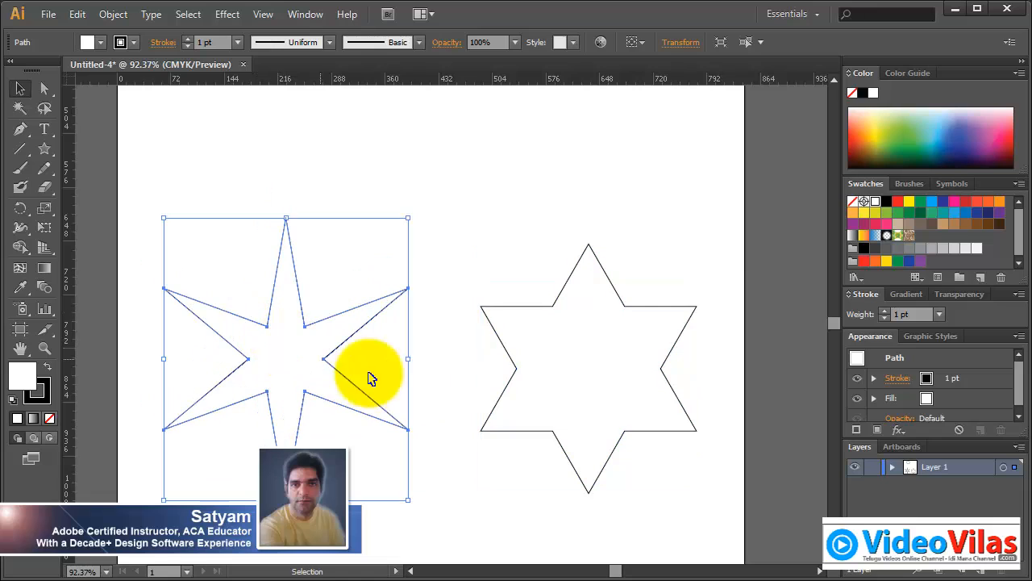
left_click_drag(541, 351, 534, 325)
left_click_drag(356, 325, 381, 294)
left_click(527, 239)
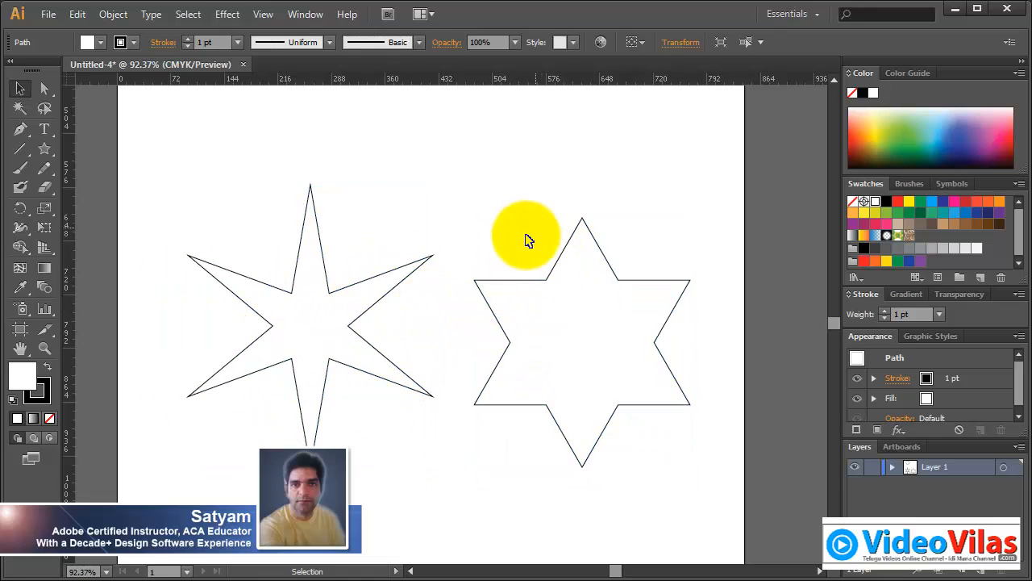
- Delete both six-pointed stars from the artboard
left_click(380, 281)
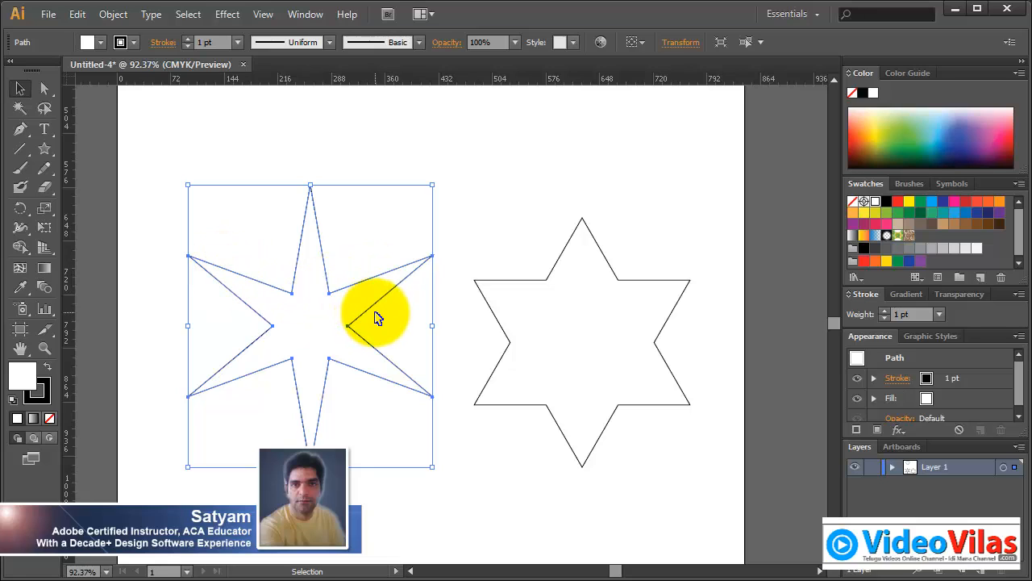
left_click(499, 193)
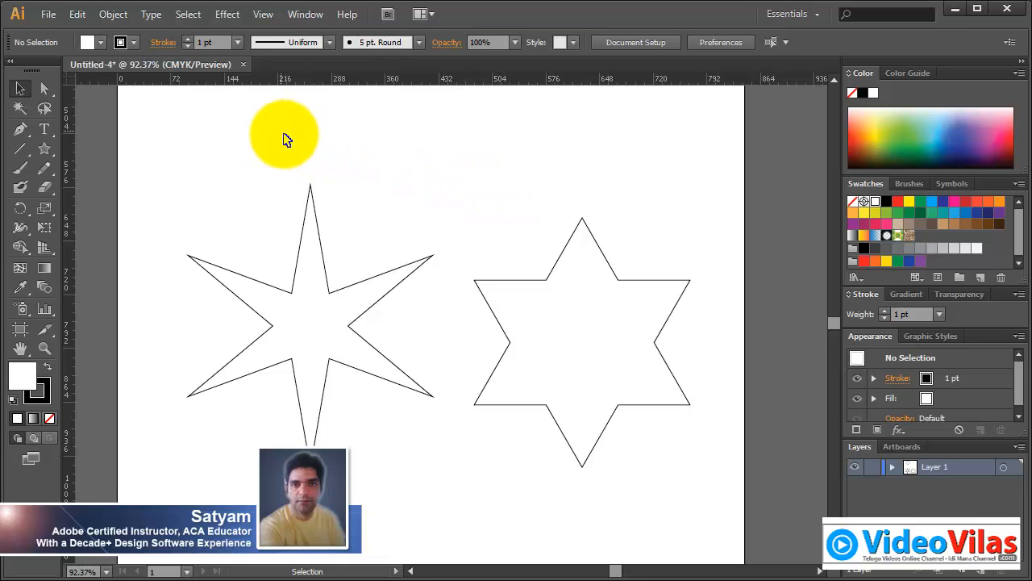
left_click_drag(284, 134, 589, 395)
key("Delete")
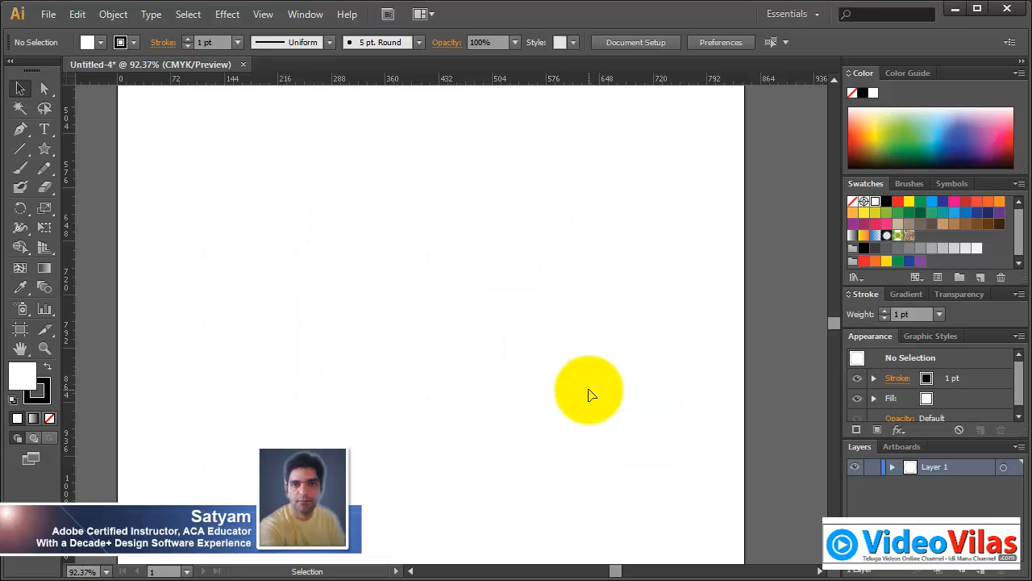
- Start a rectangle with exact values and try switching the width and height proportion constraint on and off
left_click_drag(49, 154, 142, 152)
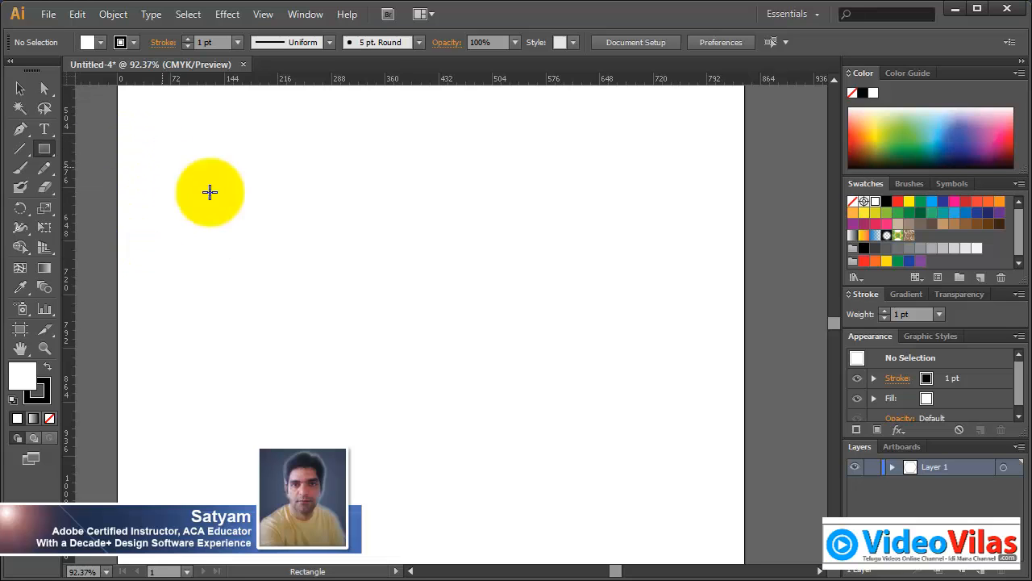
left_click(315, 227)
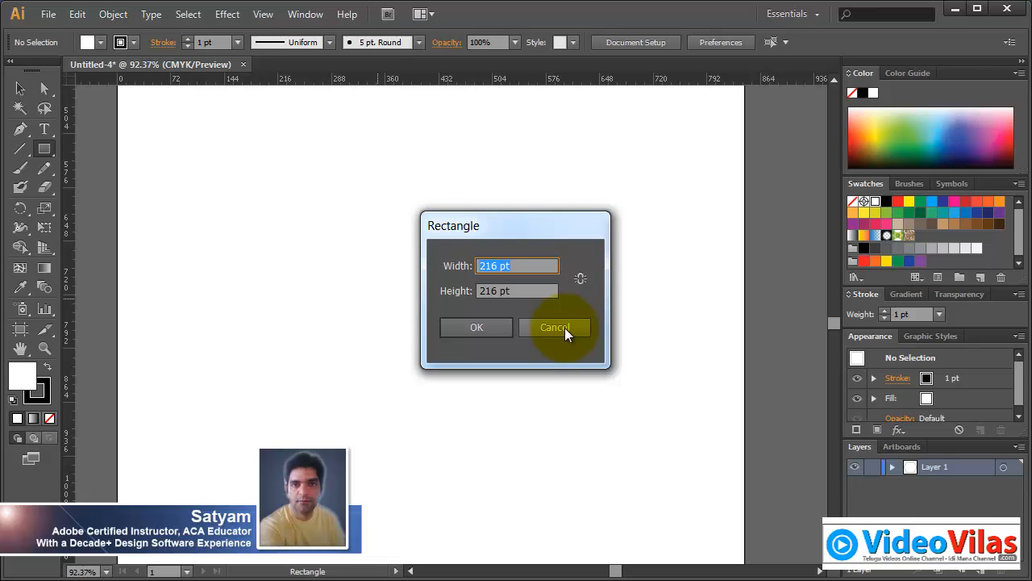
left_click(581, 277)
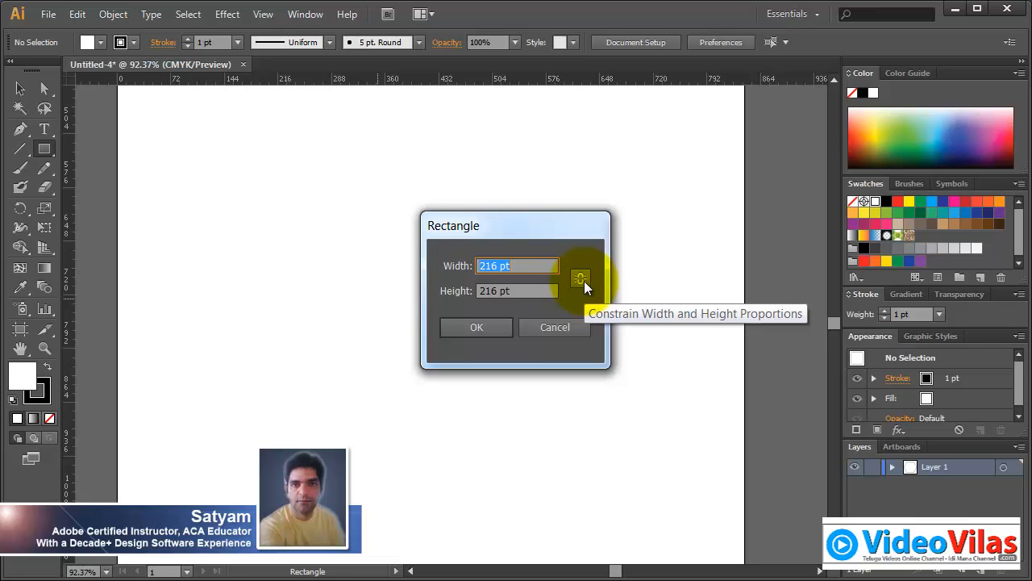
left_click(584, 281)
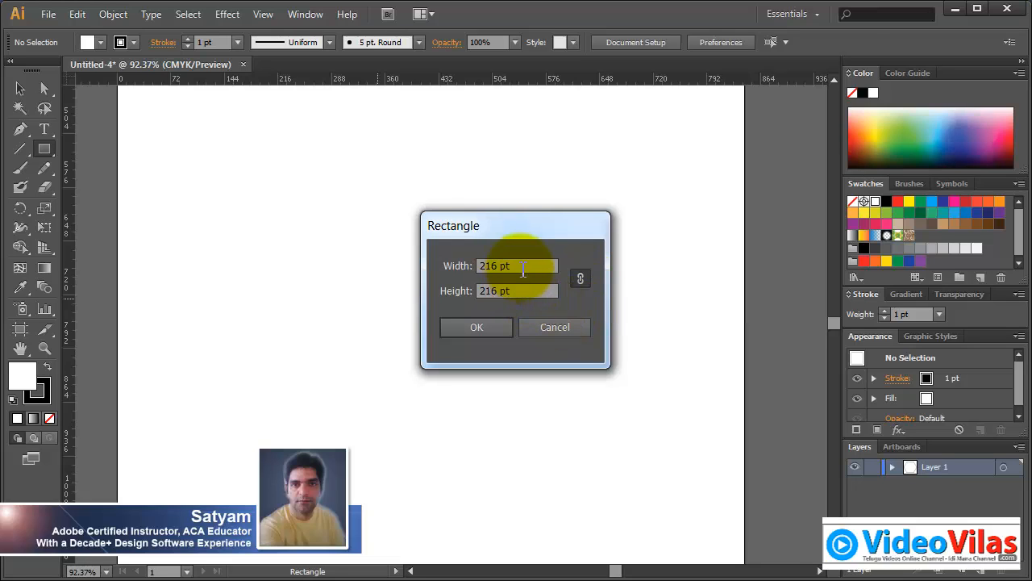
left_click_drag(519, 267, 476, 269)
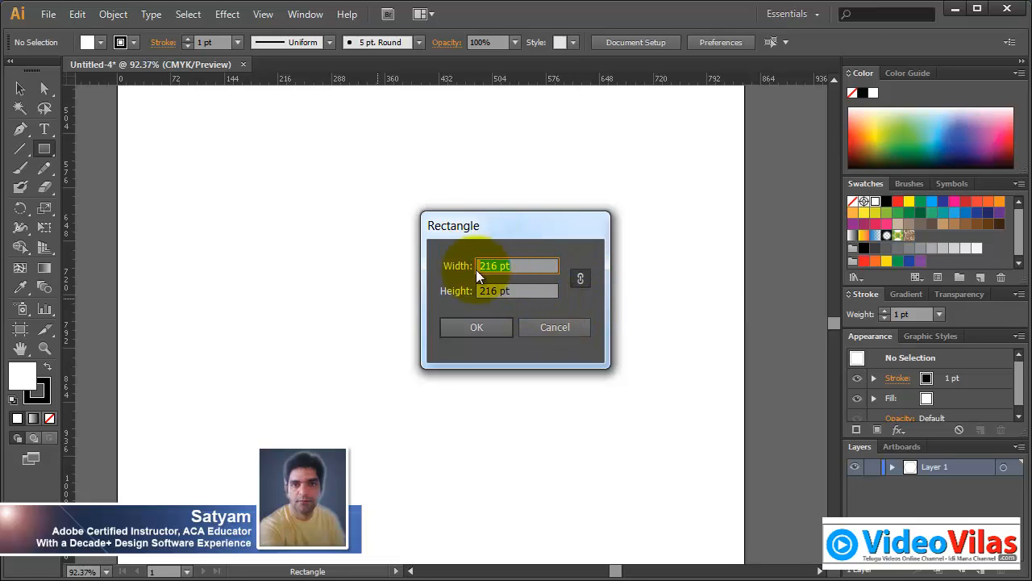
left_click(525, 292)
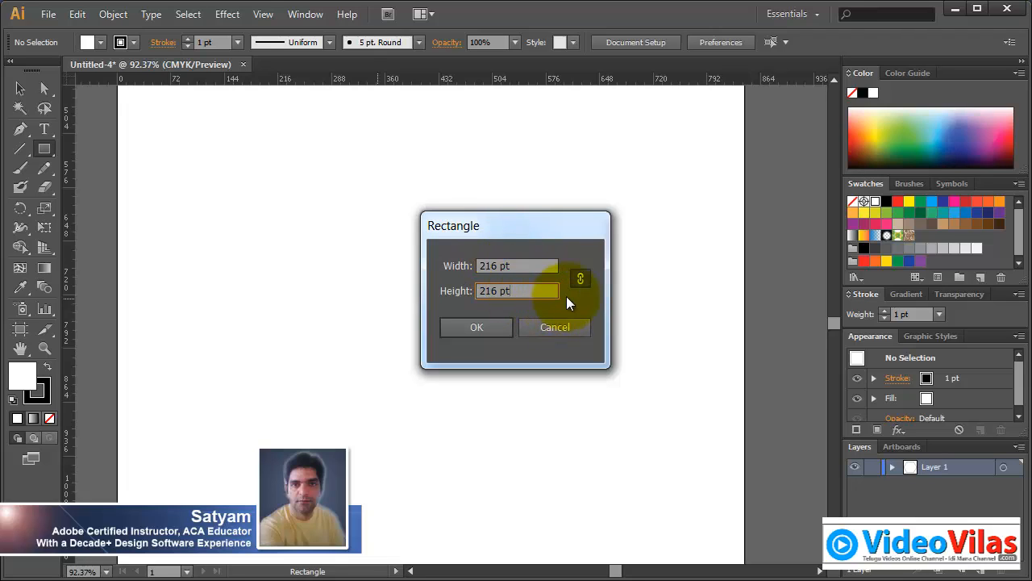
left_click(580, 278)
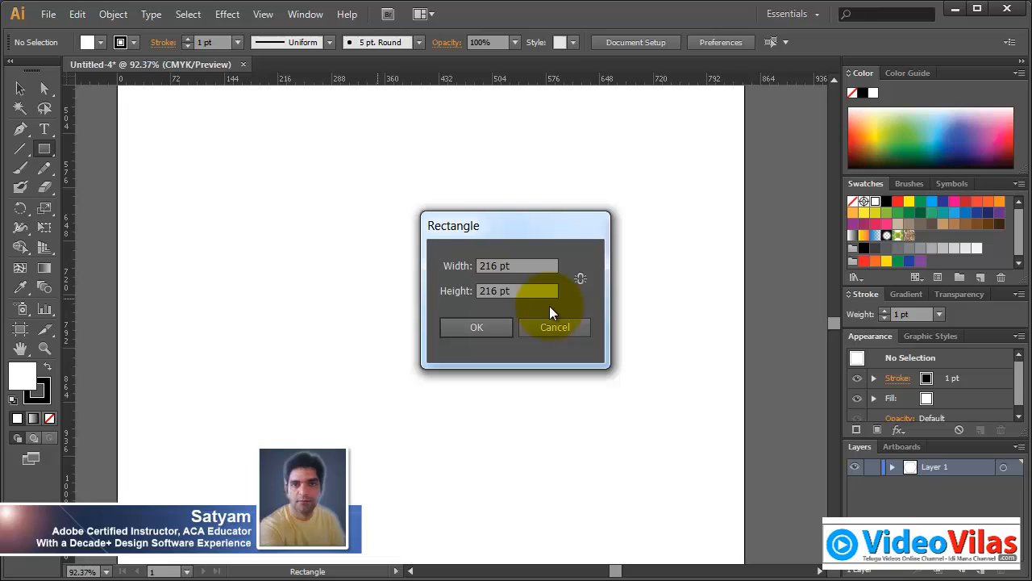
left_click(583, 279)
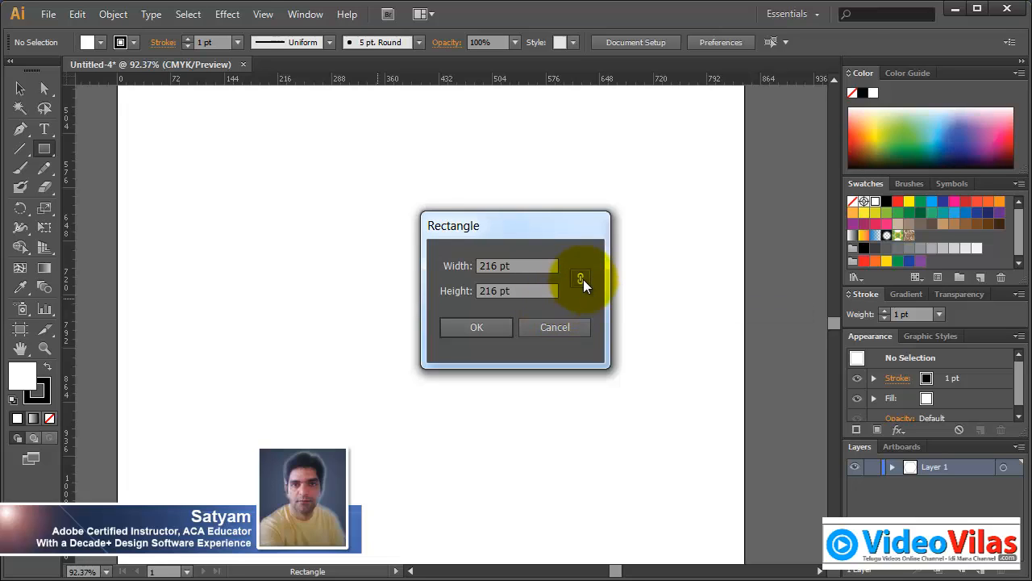
left_click(514, 269)
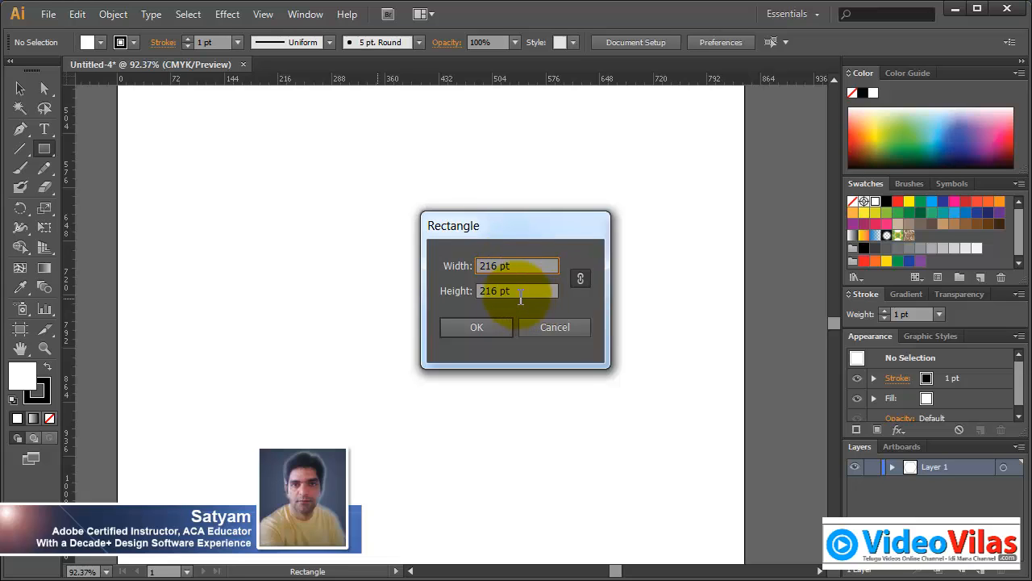
- Set the rectangle's width to 50 pt with the proportions constrained so the height follows
left_click_drag(512, 261, 383, 269)
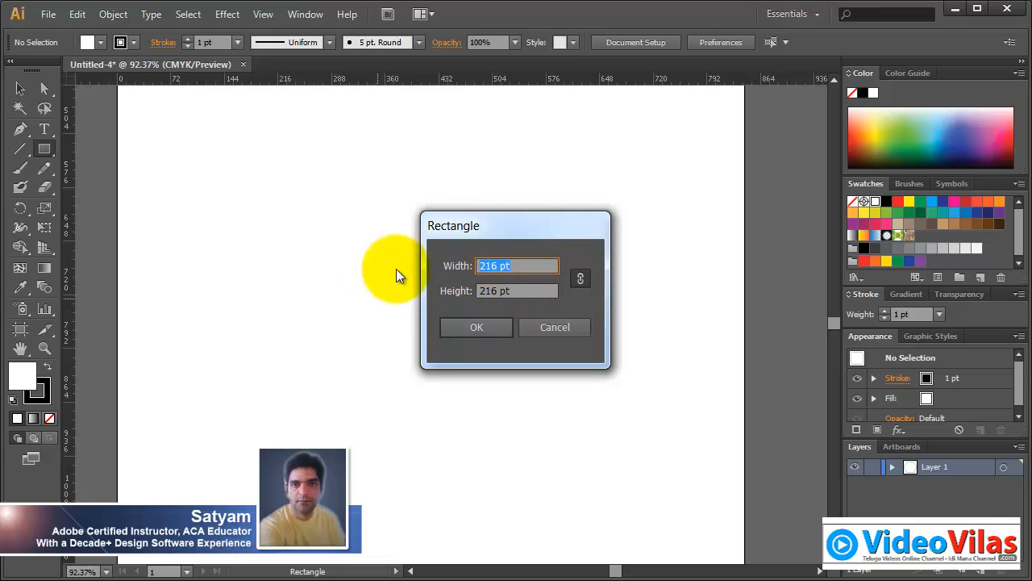
type("50")
left_click(518, 295)
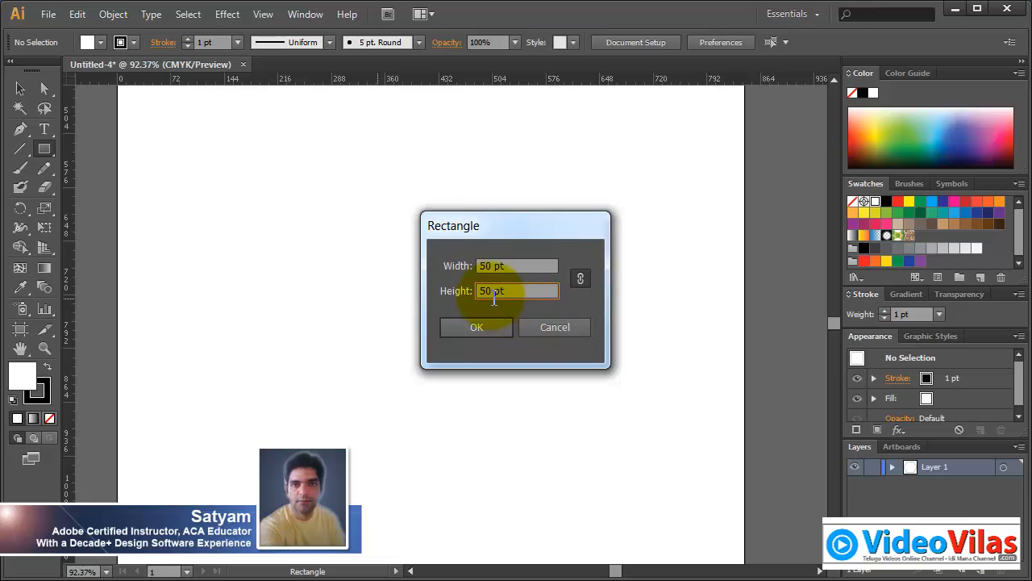
- Release the proportion constraint, set the rectangle's height to 150 pt, and discard the rectangle without creating it
left_click(575, 279)
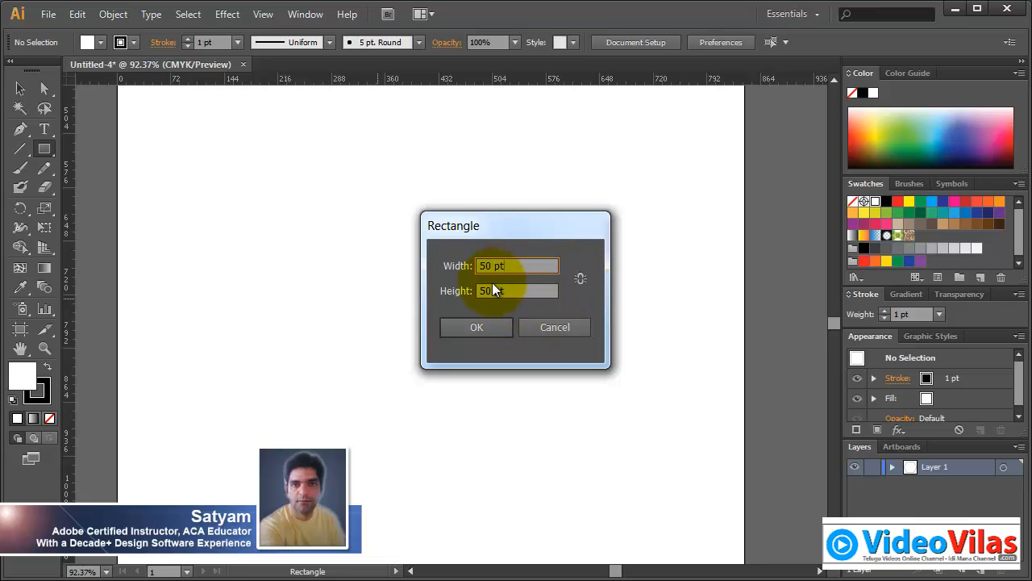
type("1")
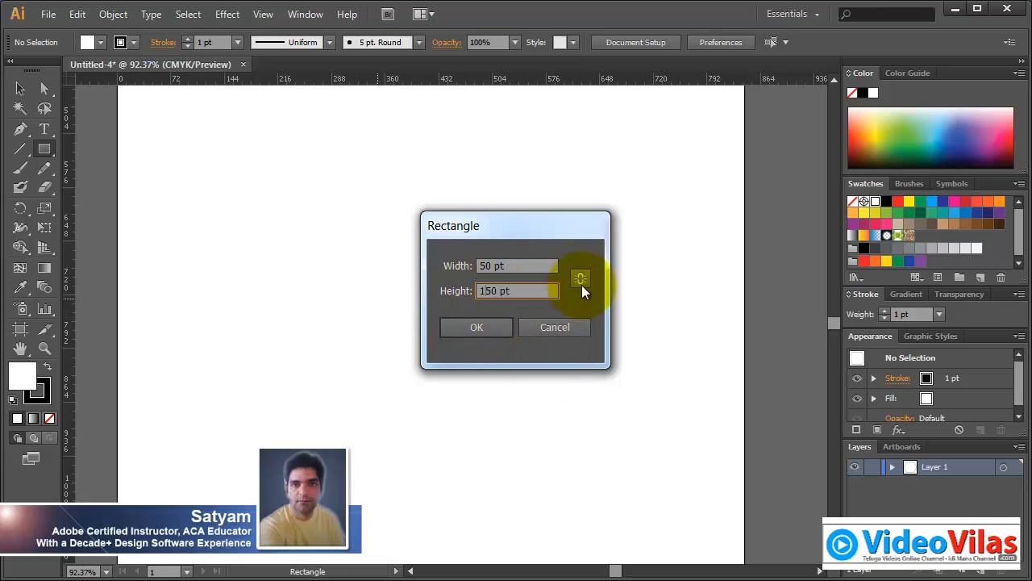
left_click(573, 324)
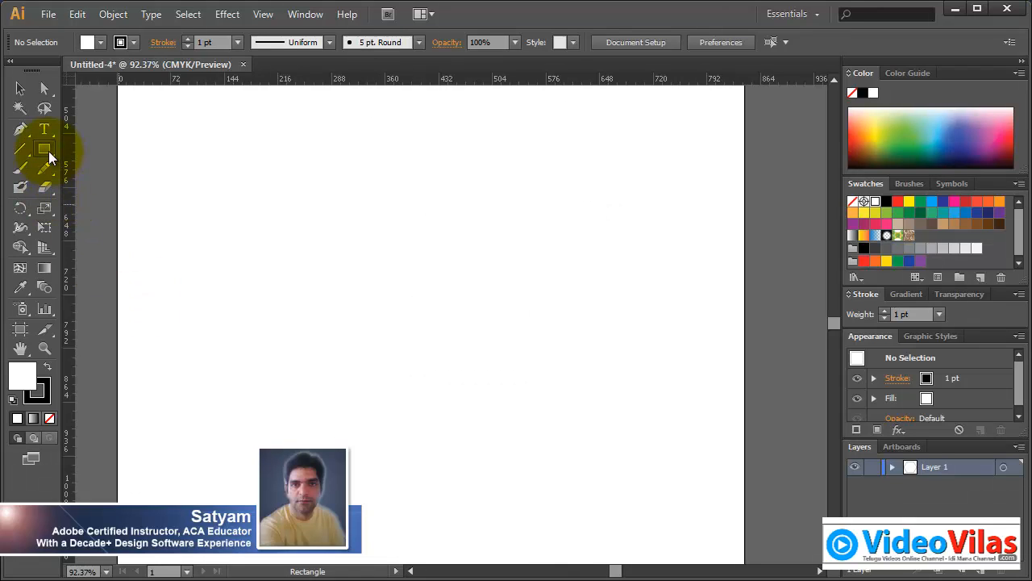
- Examine the exact size, corner radius and proportion constraint options for a rounded rectangle, and close them without creating the shape
left_click_drag(48, 150, 112, 168)
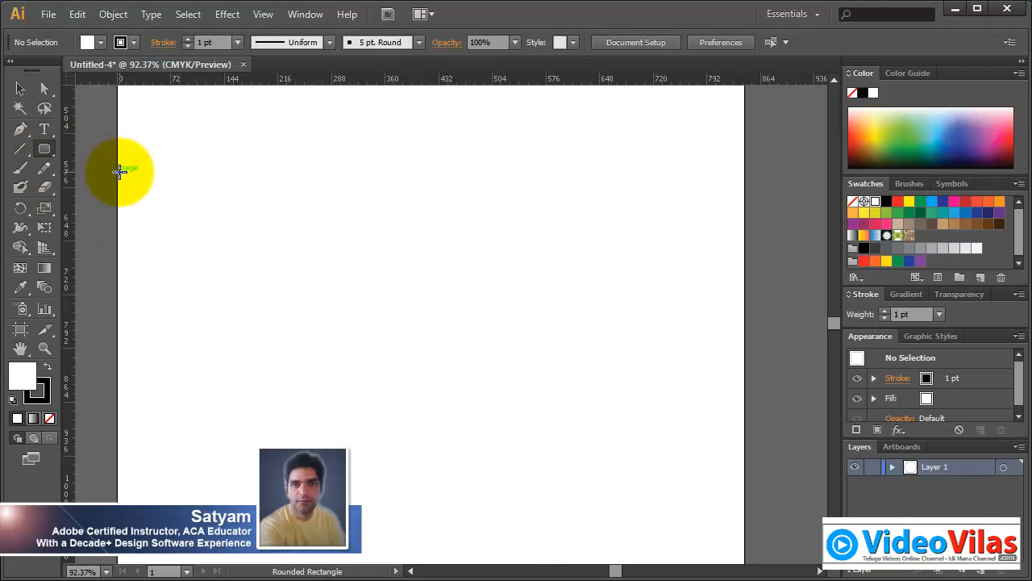
left_click(320, 238)
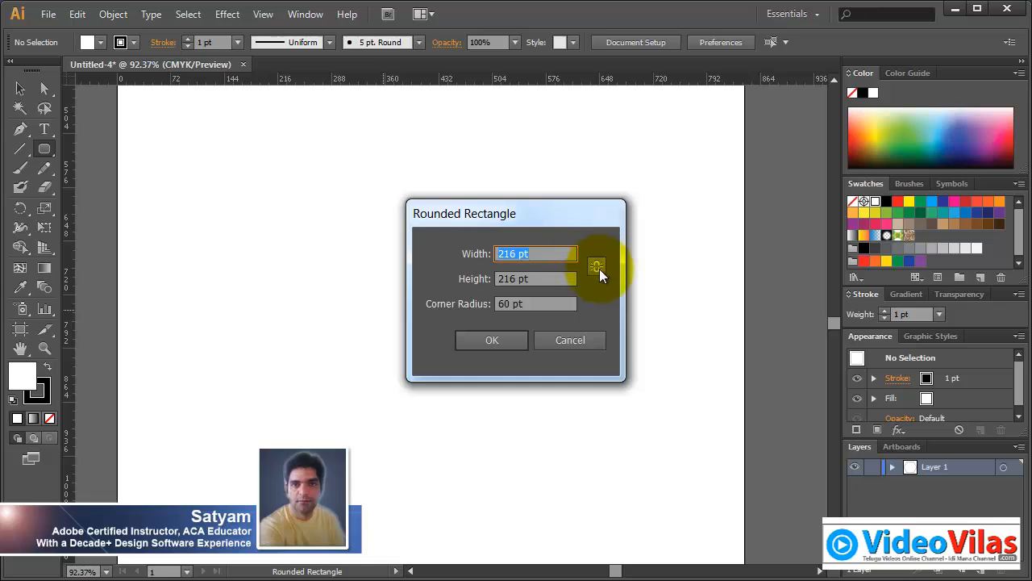
left_click(571, 341)
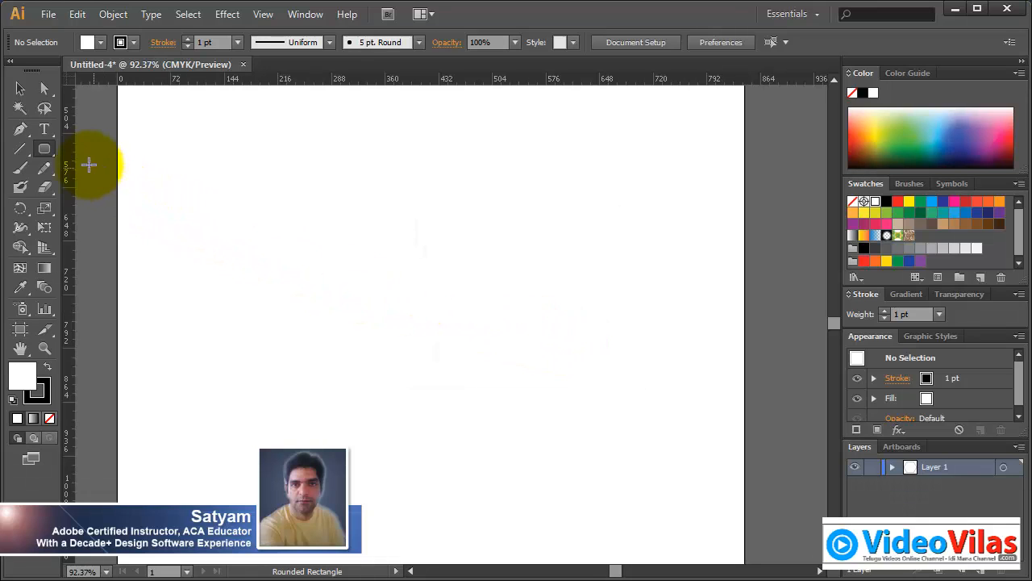
- Draw a square about 170 pt wide in the left half of the artboard with the Rectangle tool
left_click_drag(46, 150, 46, 151)
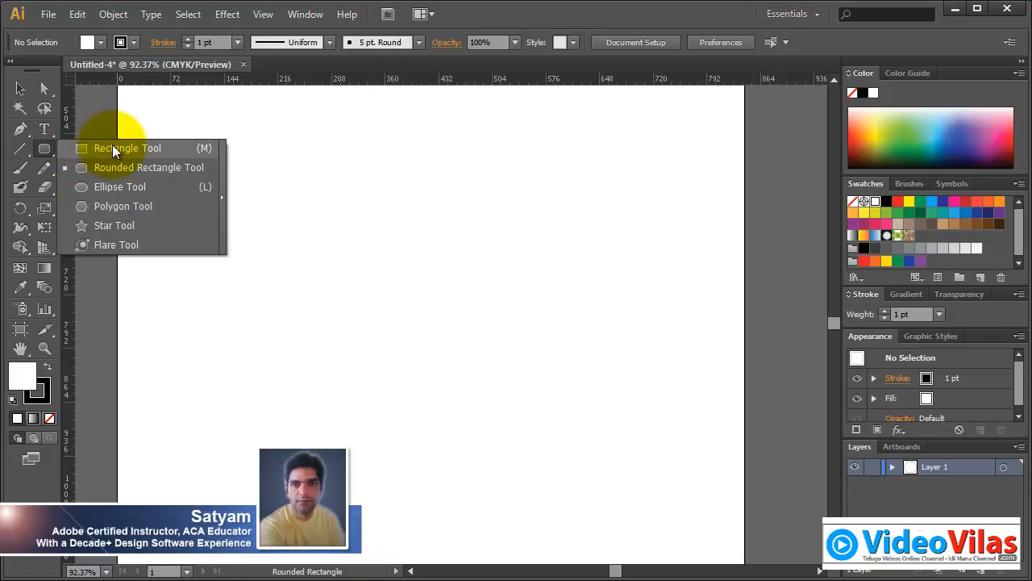
left_click_drag(207, 202, 335, 328)
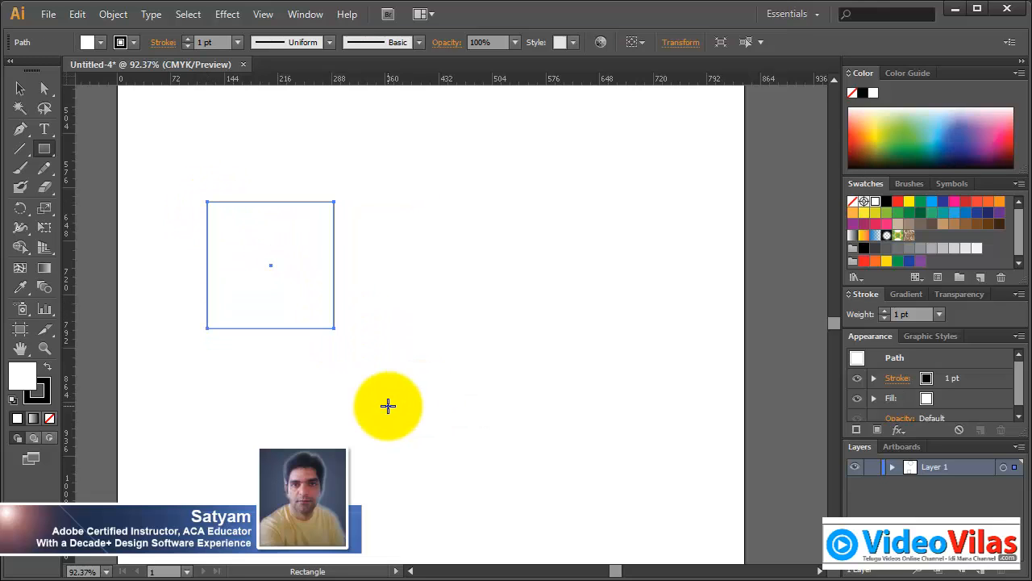
- Reshape the square by moving its upper-right anchor to the top middle and its upper-left anchor inward to the lower centre
left_click(44, 86)
key("m")
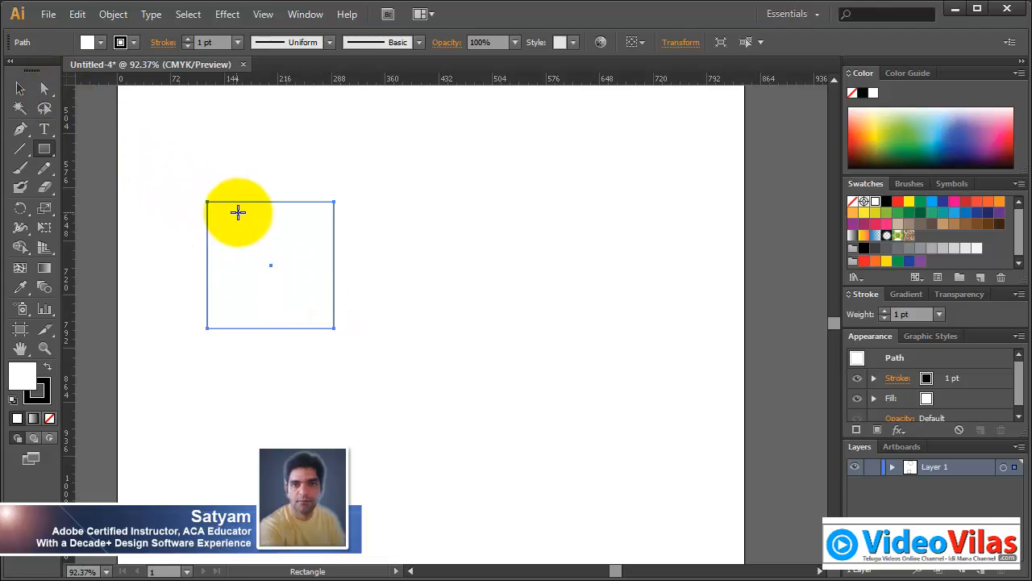
left_click_drag(317, 154, 271, 213)
left_click_drag(210, 203, 270, 305)
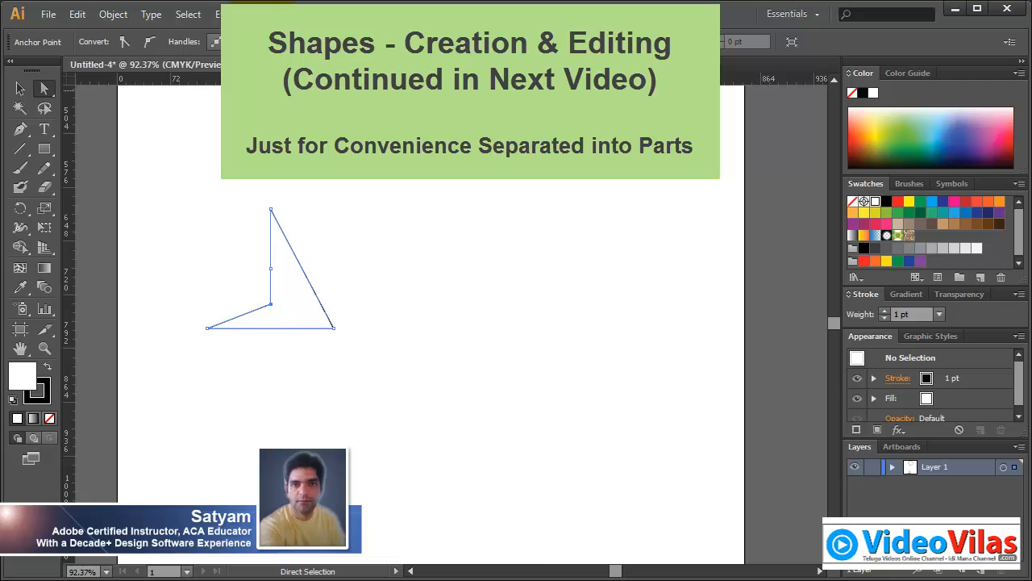
- Check where the Smart Guides option is, and select all anchor points of the reshaped square
left_click(263, 14)
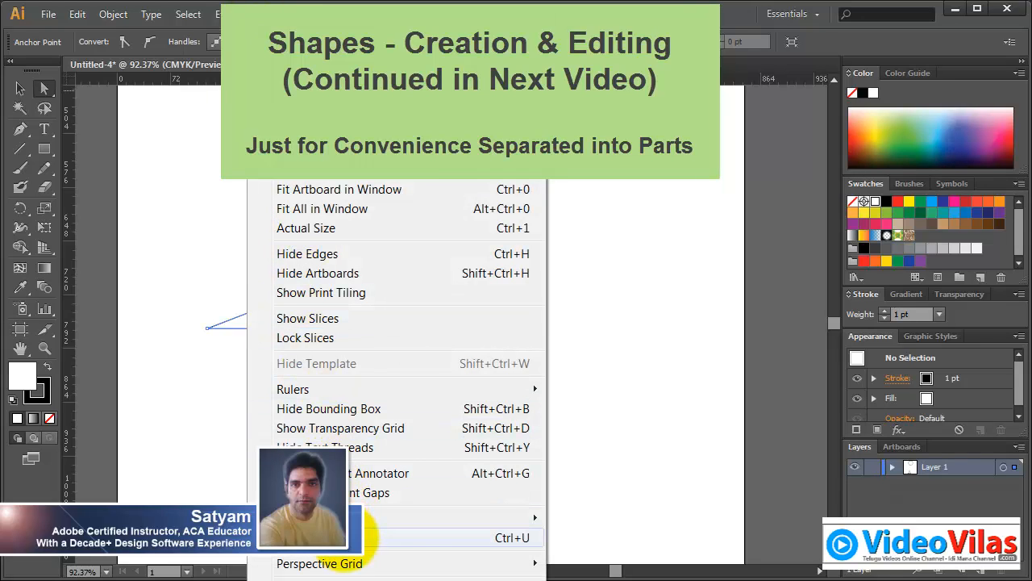
left_click(636, 387)
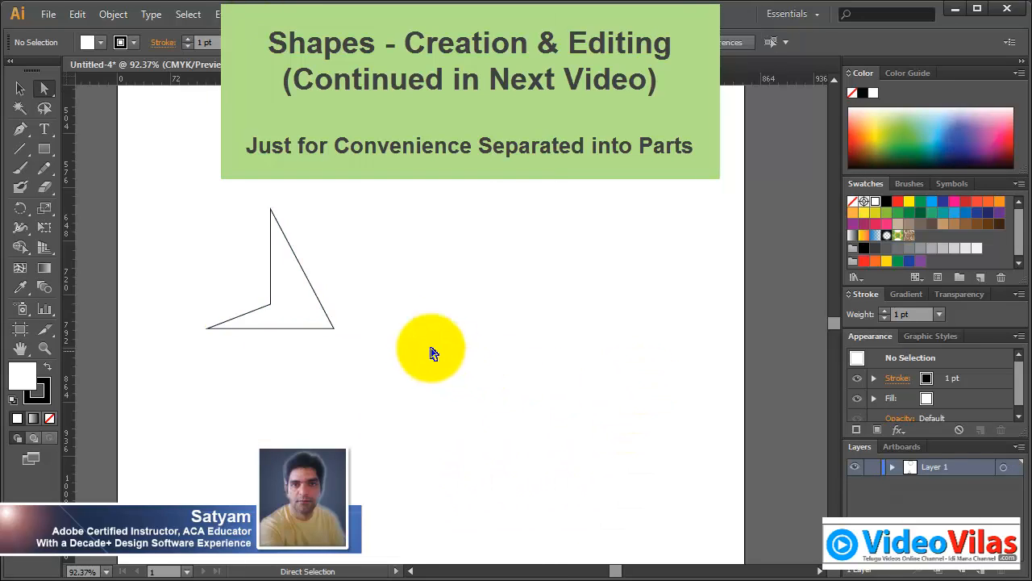
left_click_drag(148, 173, 396, 390)
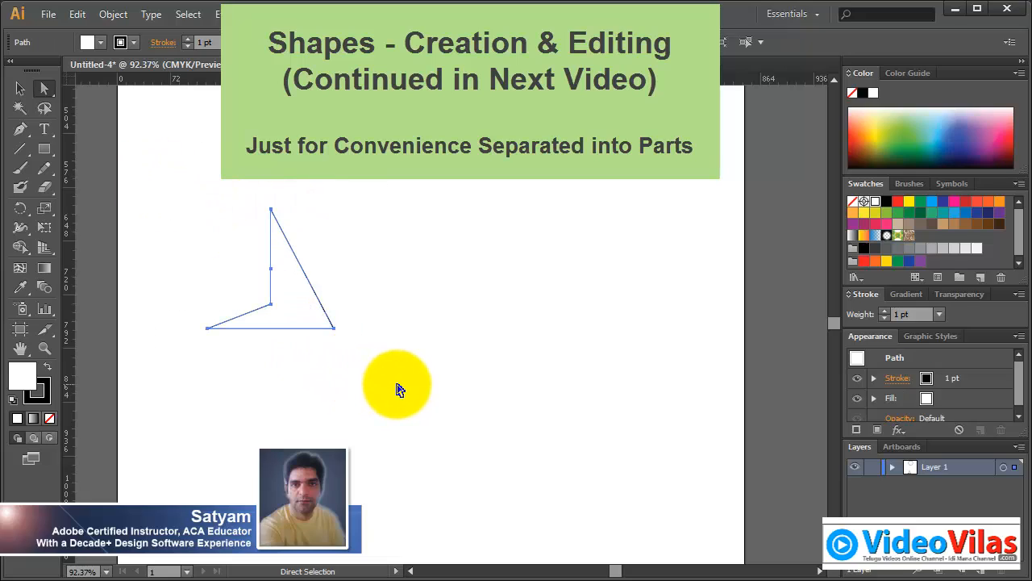